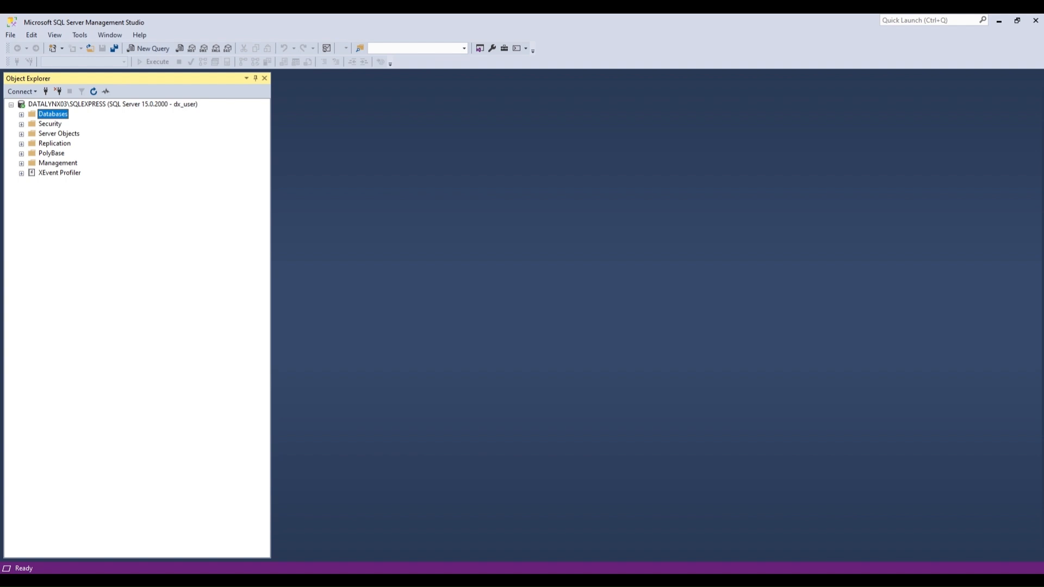
Create a new database named DX_XCHANGE under Databases and expand it.
right_click(60, 114)
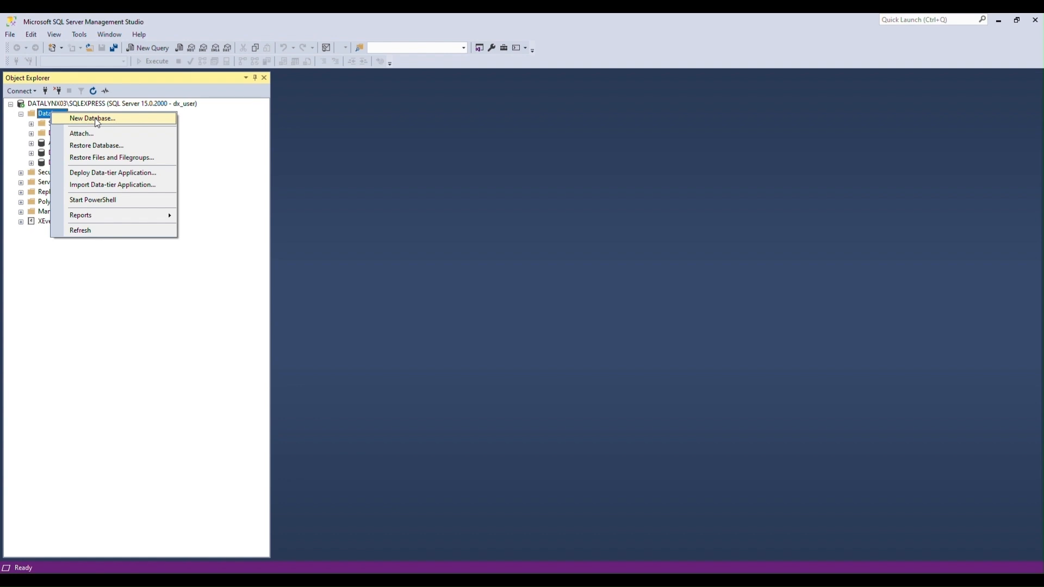
left_click(96, 119)
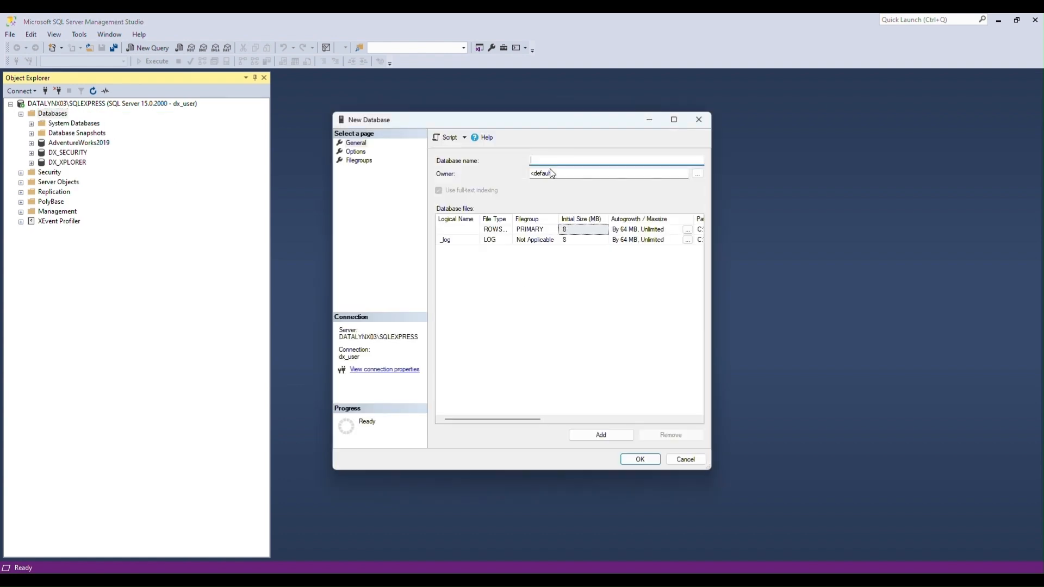
type("DX_XCHANGE")
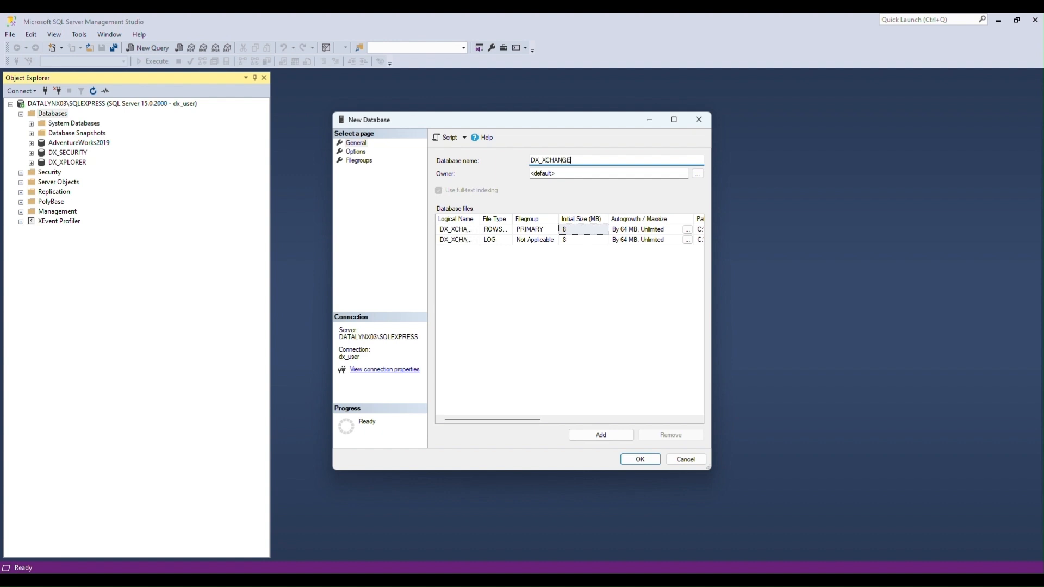
left_click(646, 460)
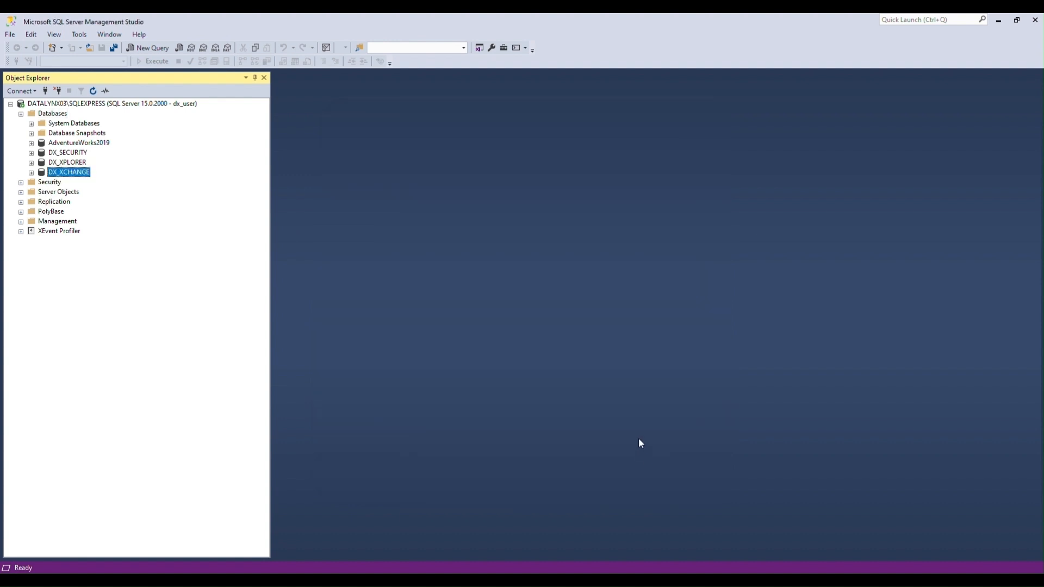
left_click(31, 172)
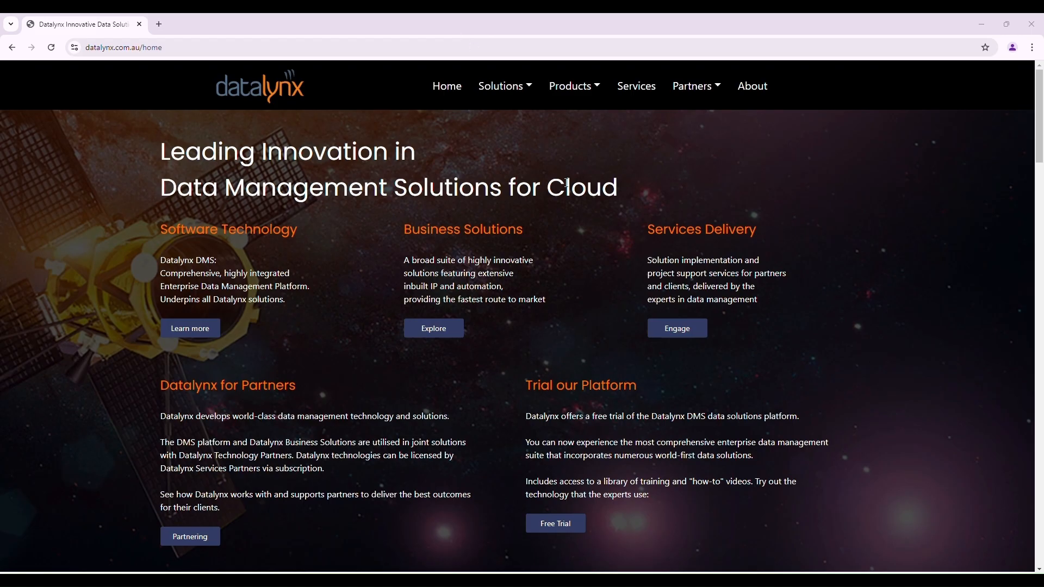
Open the Data Xchange free trial registration form on the Datalynx site.
scroll(569, 200, "down", 4)
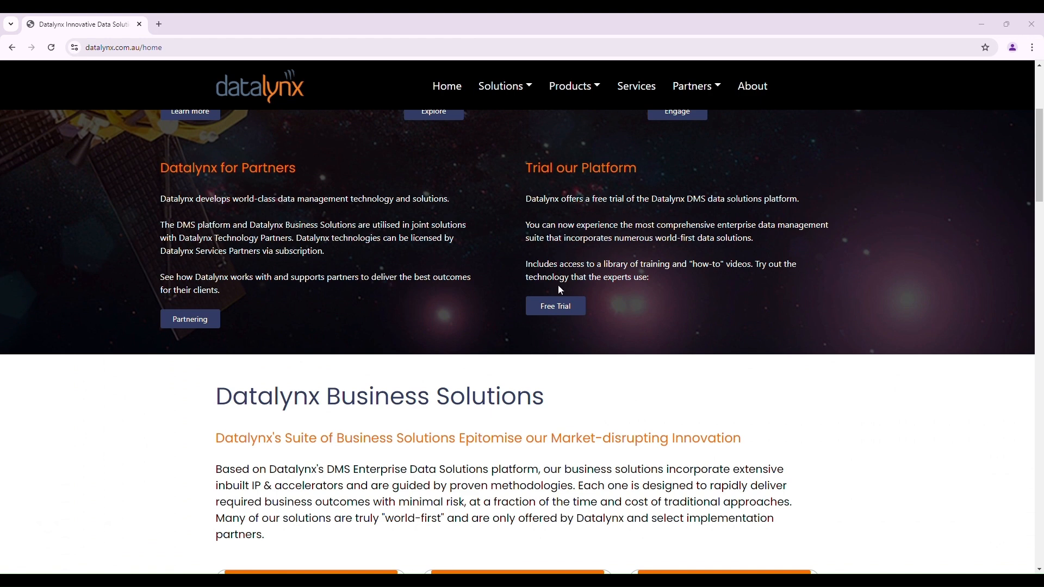
left_click(561, 309)
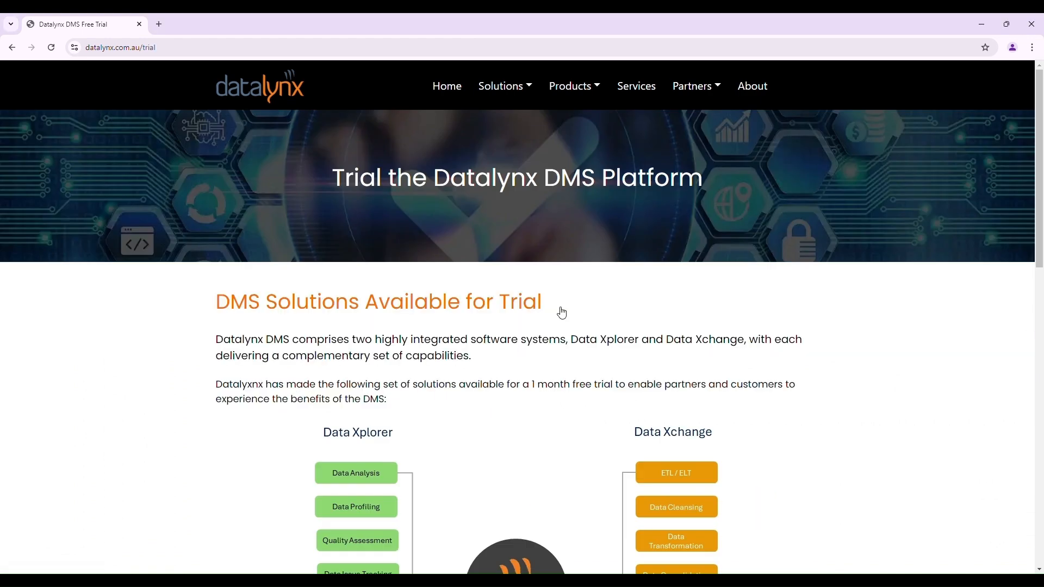
scroll(563, 313, "down", 1)
scroll(561, 309, "down", 5)
left_click(560, 461)
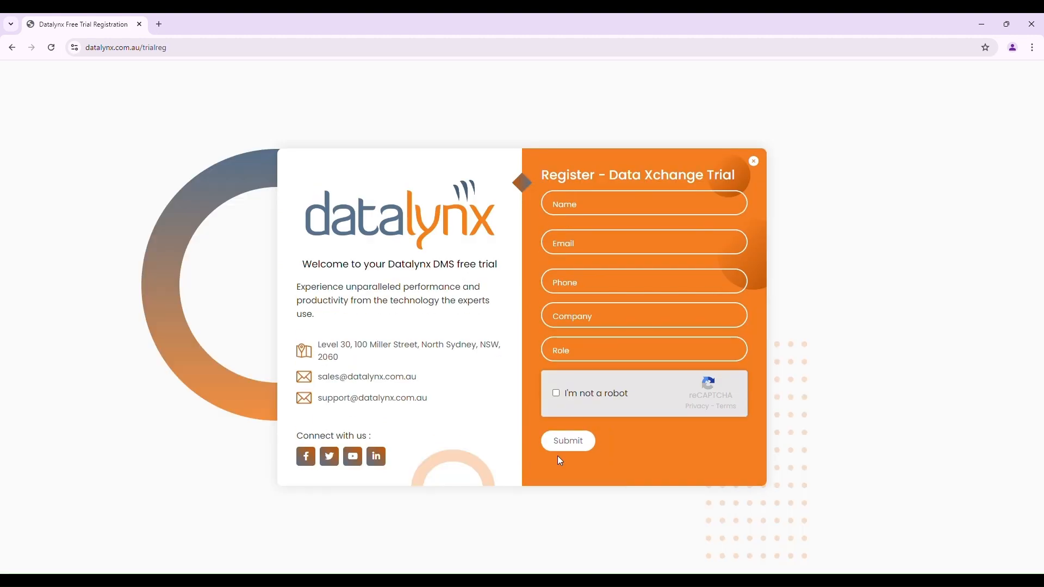
Fill in contact name, e-mail, phone, company ABC and role ABC, submit, then download the installer.
left_click(597, 202)
type("Datalynx")
key("Tab")
left_click(577, 282)
type("123")
left_click(593, 316)
type("ABC")
left_click(607, 351)
type("ABC")
left_click(556, 393)
left_click(569, 446)
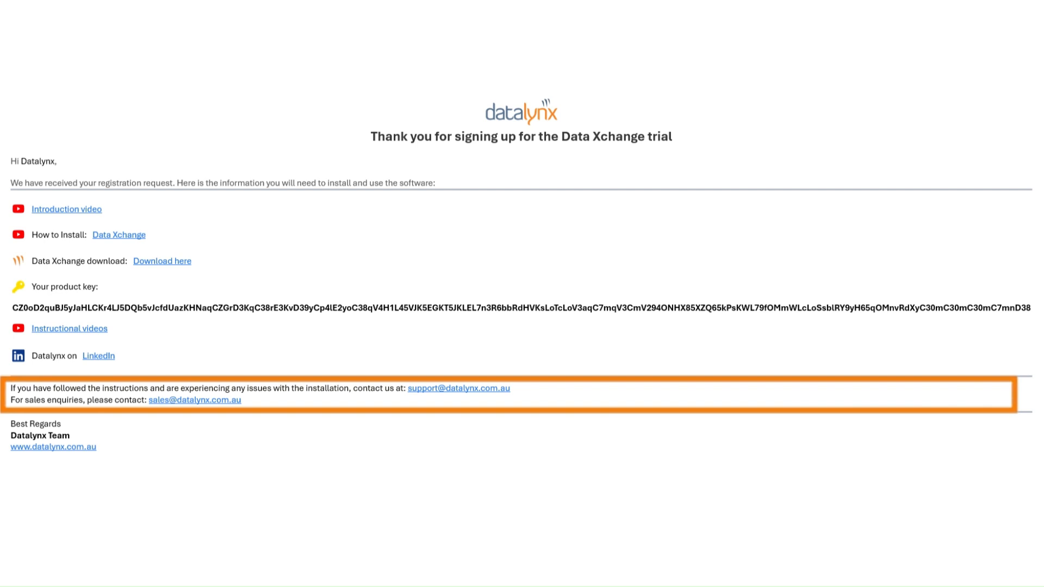
left_click(176, 263)
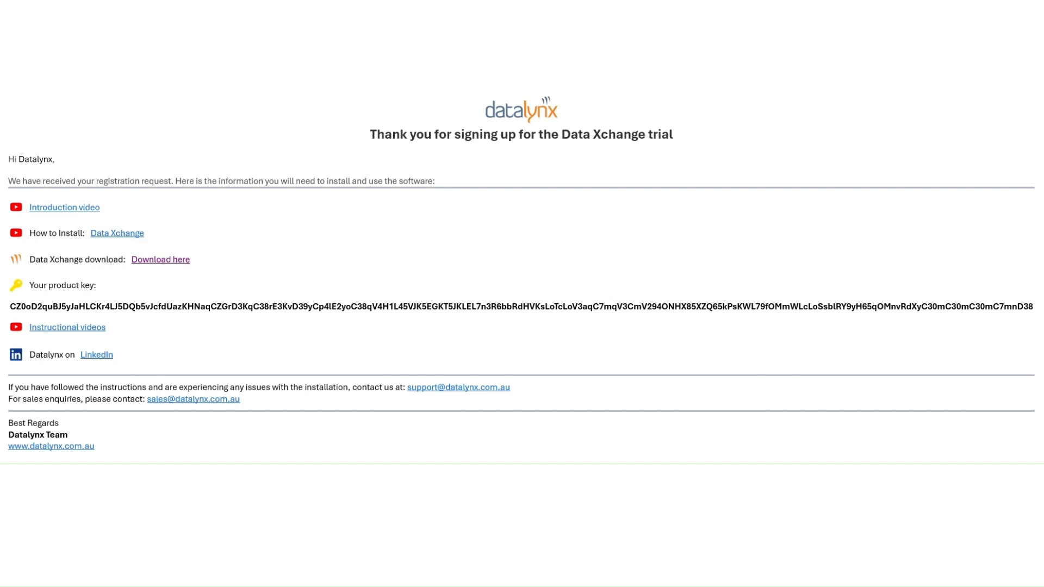
Extract the DataXchange_Install_v12_0_0 zip into the Downloads folder.
left_click(927, 63)
left_click(422, 241)
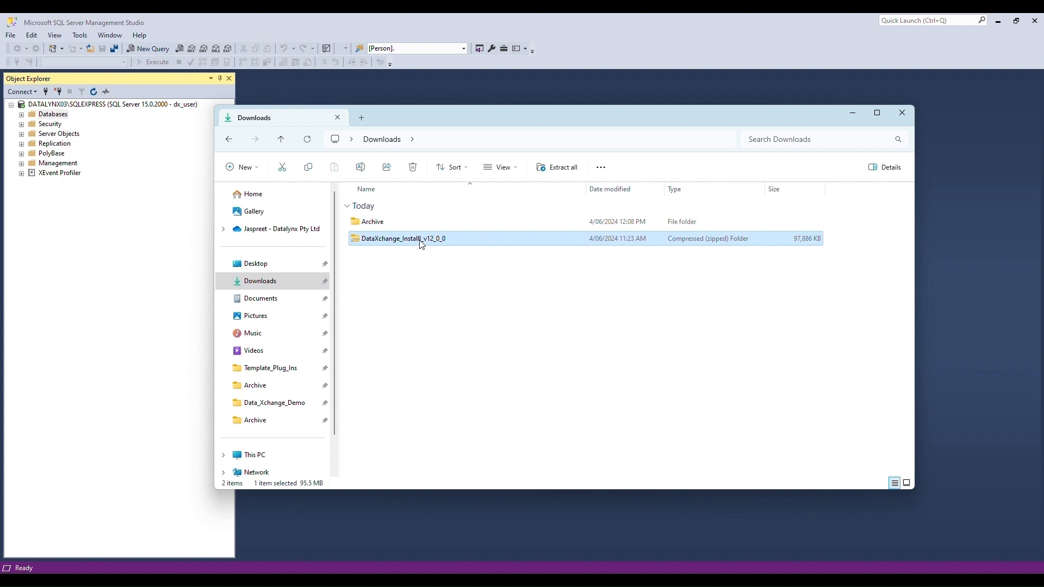
right_click(421, 240)
left_click(471, 319)
left_click(621, 404)
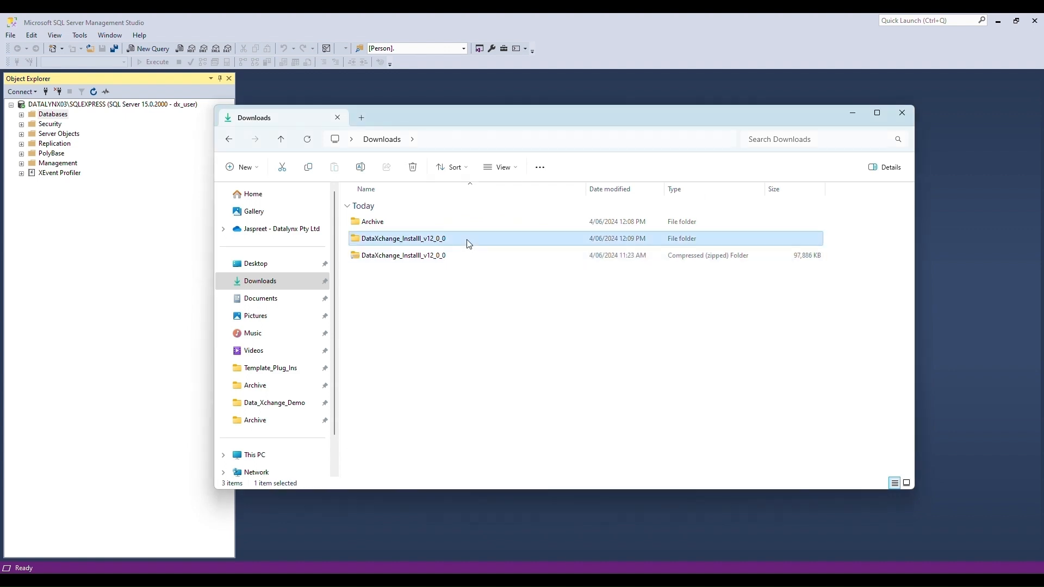
Run Install from the extracted DataXchange_Install subfolder.
double_click(467, 241)
double_click(412, 222)
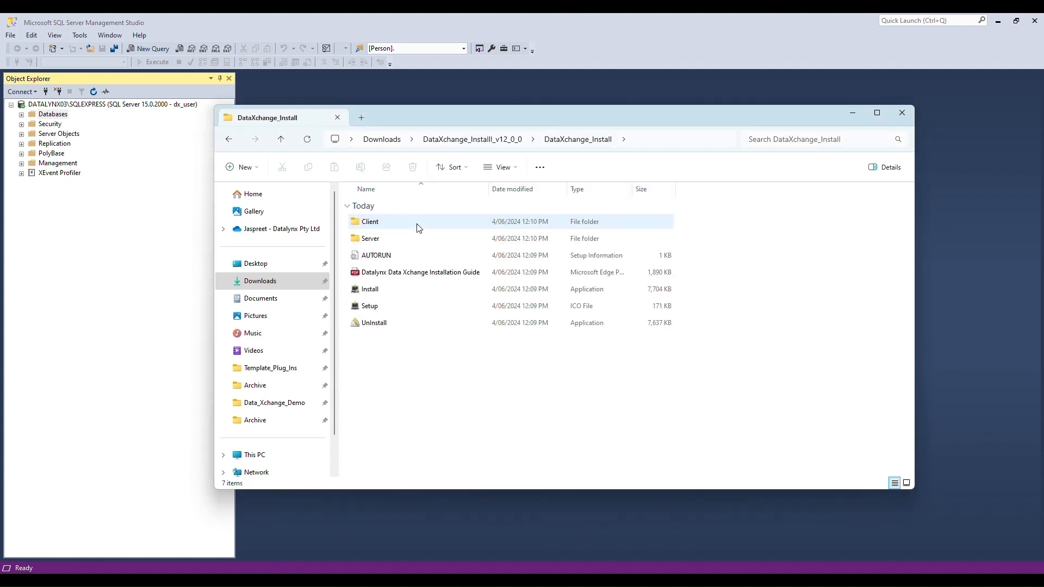
left_click(388, 294)
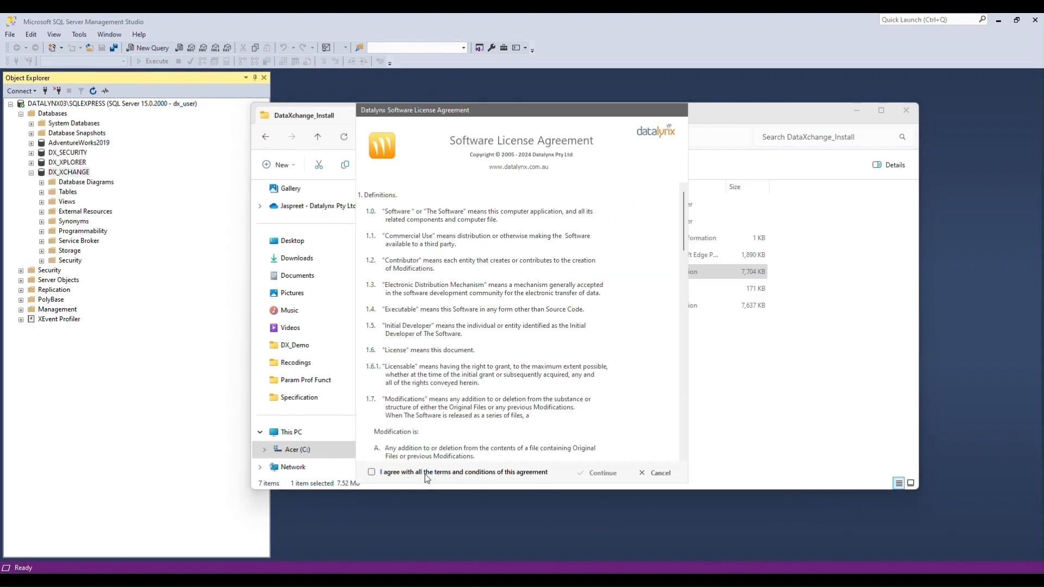
Accept the licence terms and start the System Database install, confirming the prerequisites.
left_click(371, 472)
scroll(581, 394, "down", 3)
scroll(581, 394, "down", 5)
left_click(598, 473)
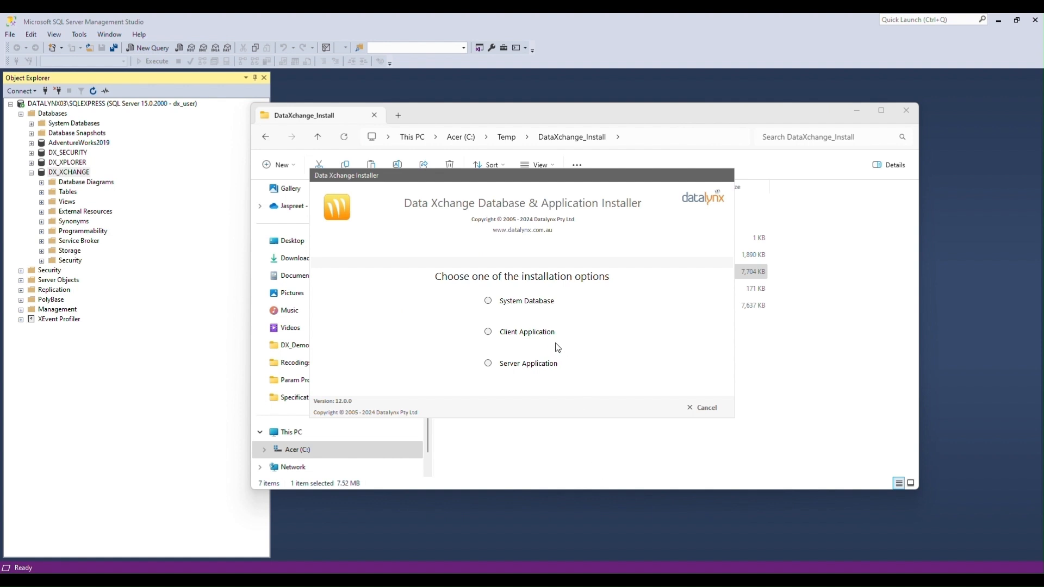
left_click(490, 301)
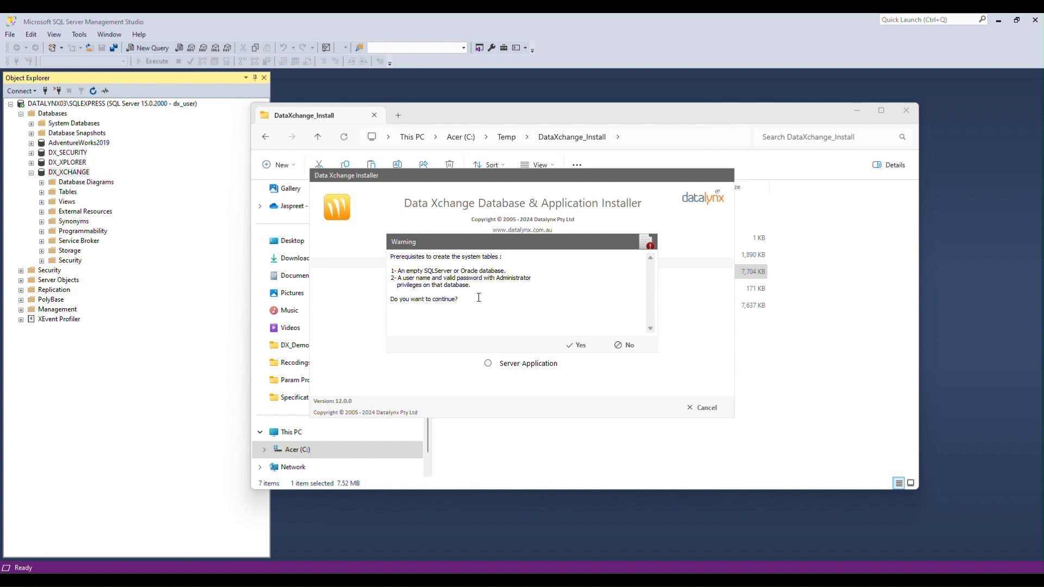
left_click(575, 344)
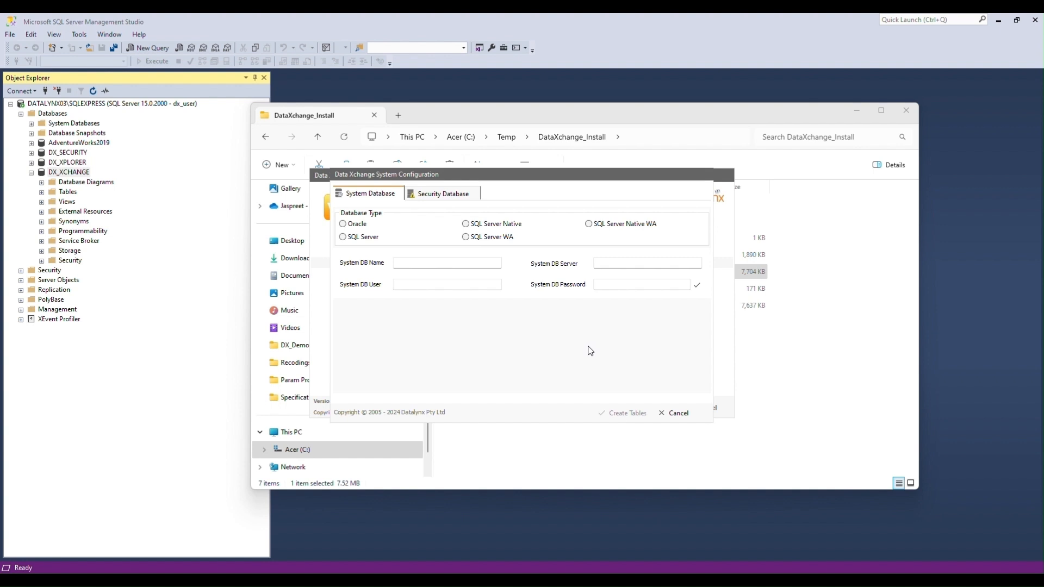
Point the system database at SQL Server DX_XCHANGE on DATALYNX03\SQLEXPRESS and test the connection.
left_click(344, 243)
left_click(402, 261)
type("DX_XCHANG")
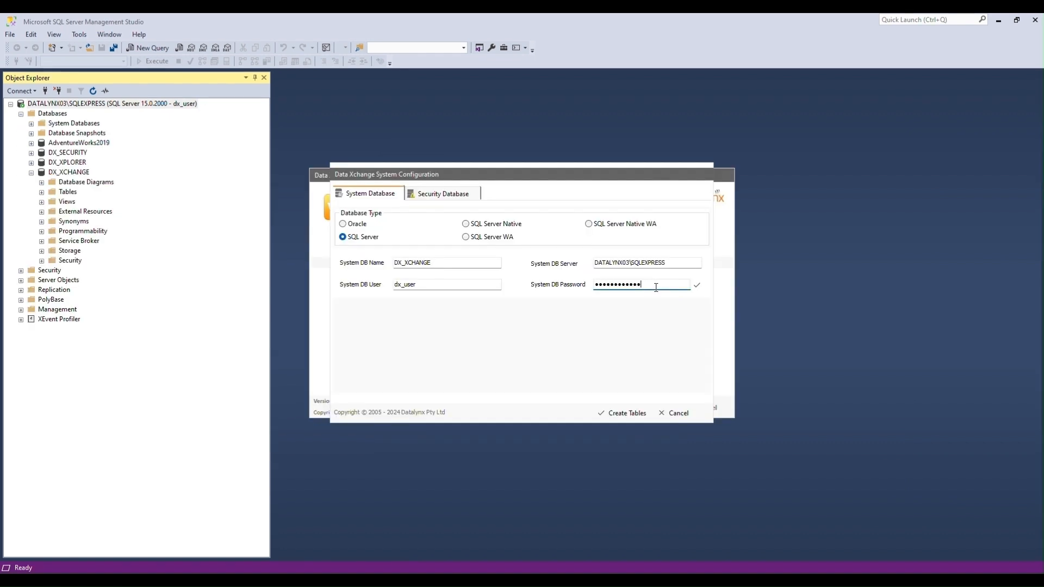
key("BackSpace")
key("BackSpace")
left_click(697, 285)
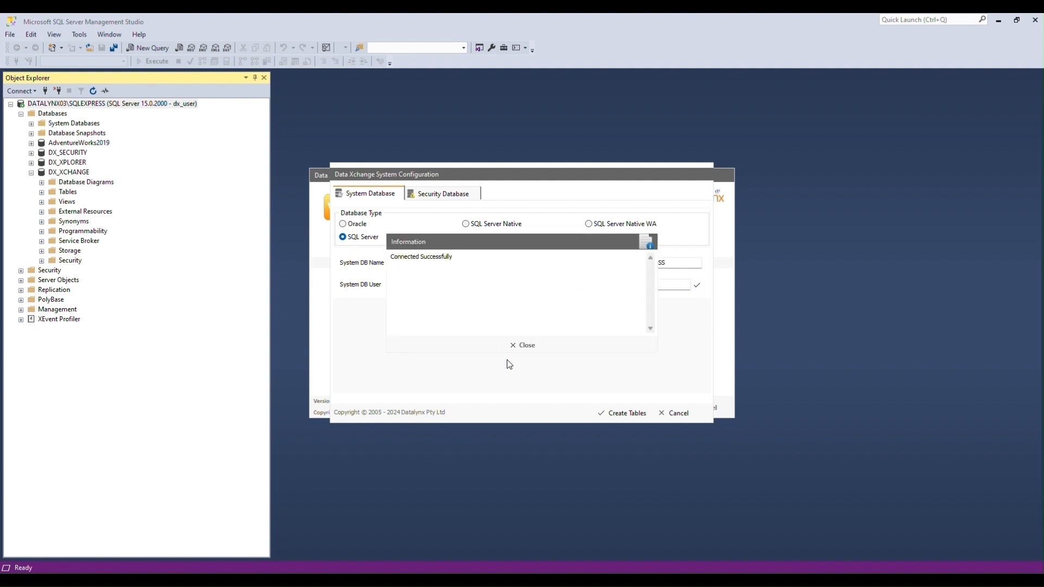
left_click(516, 347)
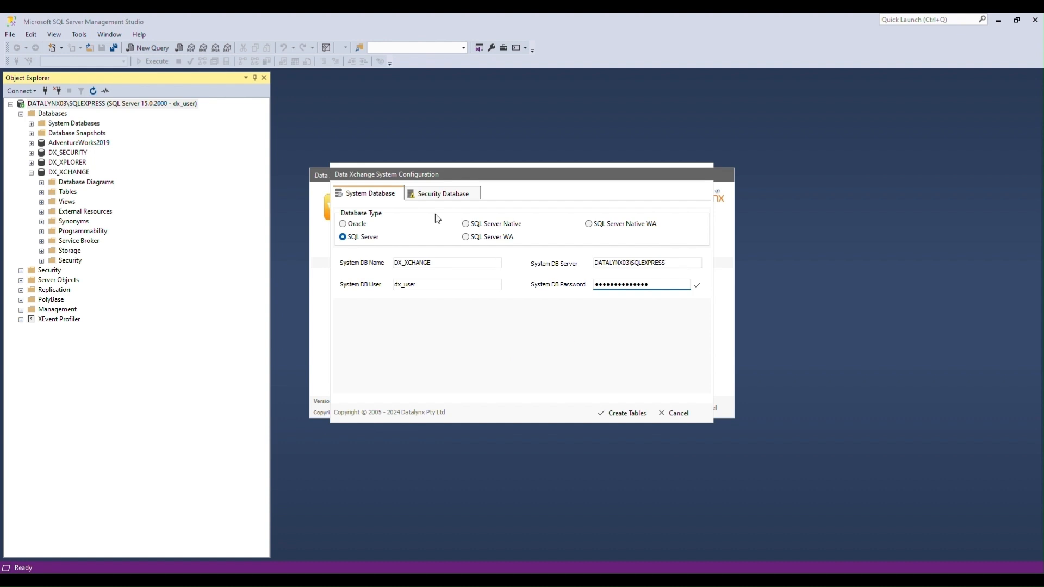
Copy those connection details to the security database, name it DX_SECURITY, and test it.
left_click(433, 194)
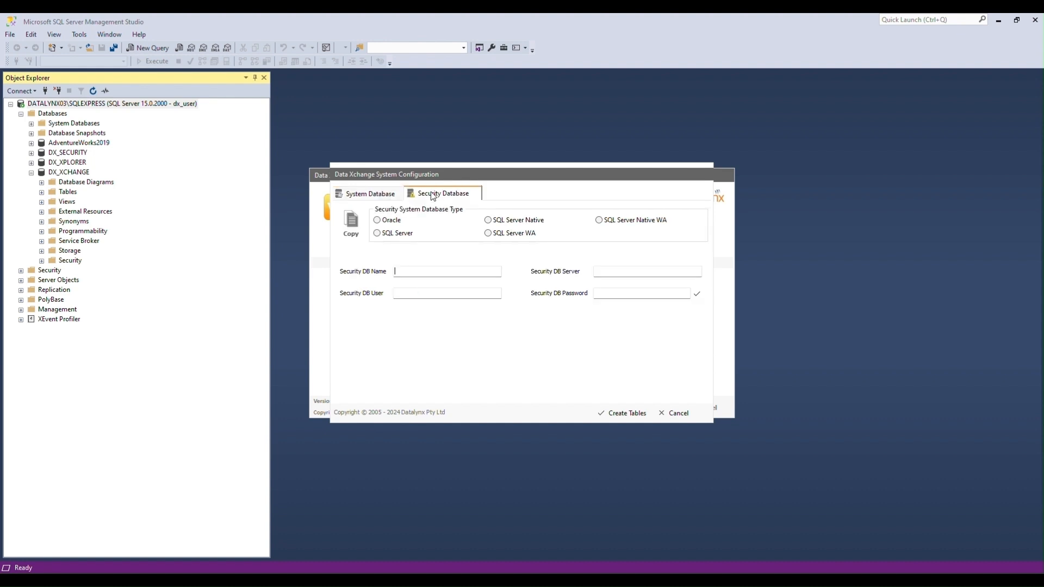
left_click(352, 233)
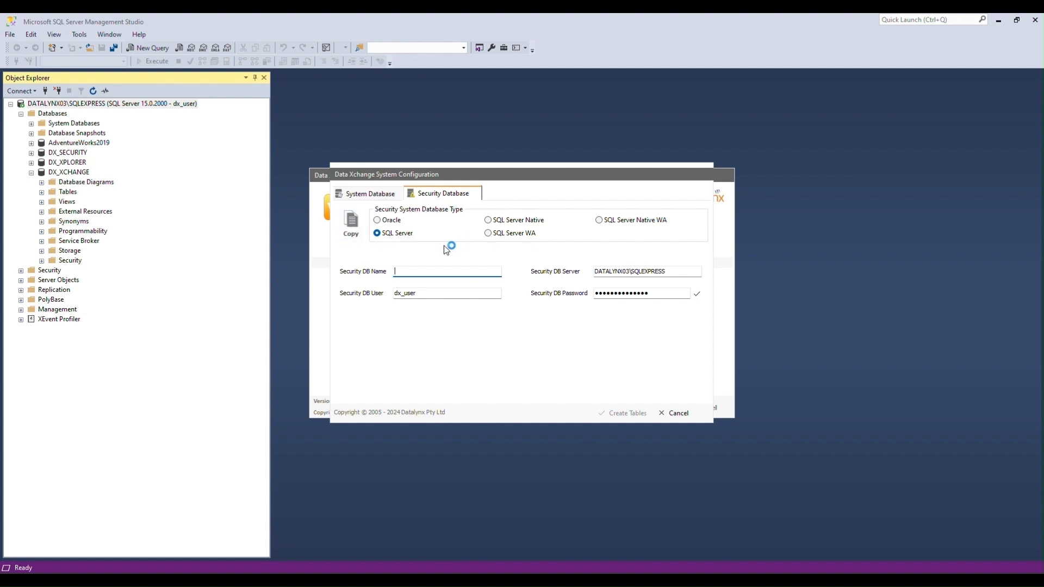
type("DX_SECURITY")
key("Tab")
left_click(697, 294)
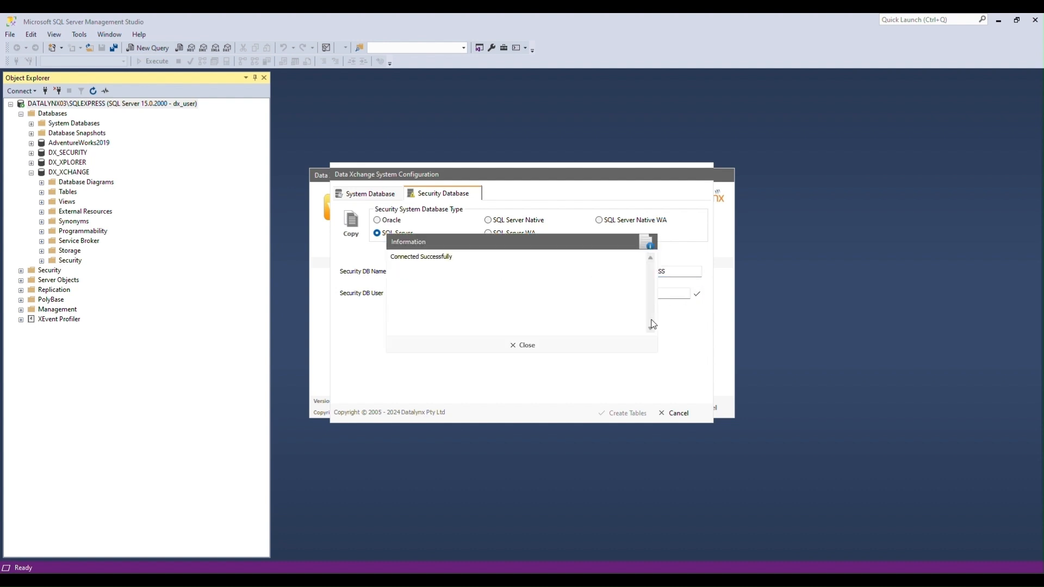
Create the system database tables, logging on with the administrator user name and password.
left_click(534, 344)
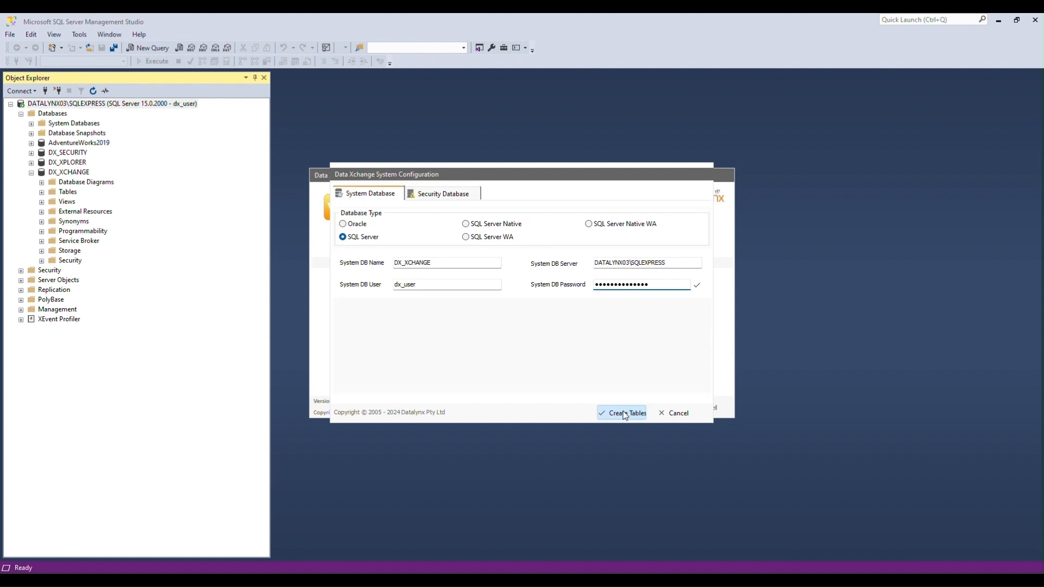
left_click(624, 414)
double_click(527, 282)
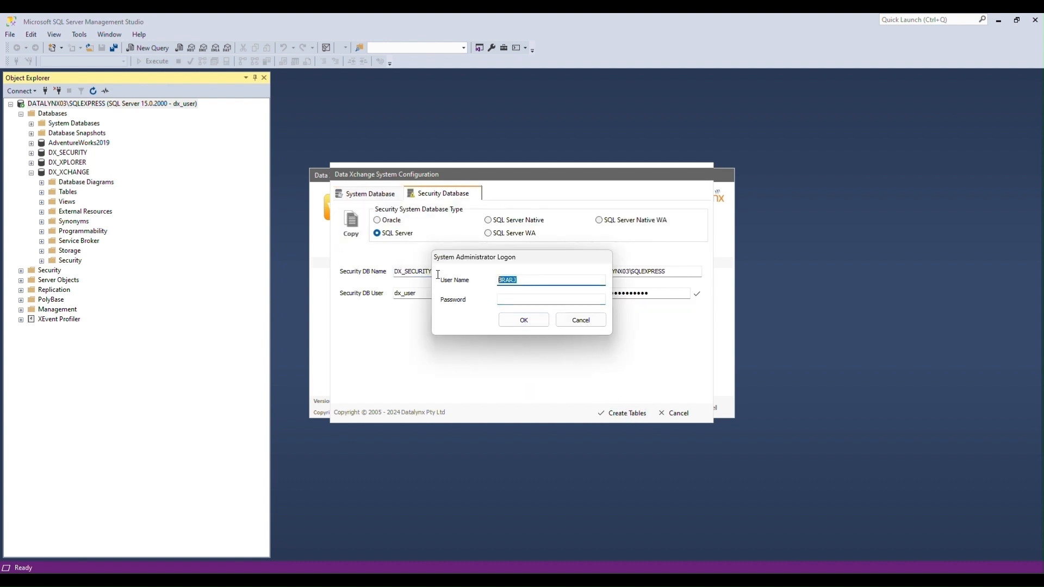
type("Lynxadmin")
left_click(520, 300)
type("•••••••••")
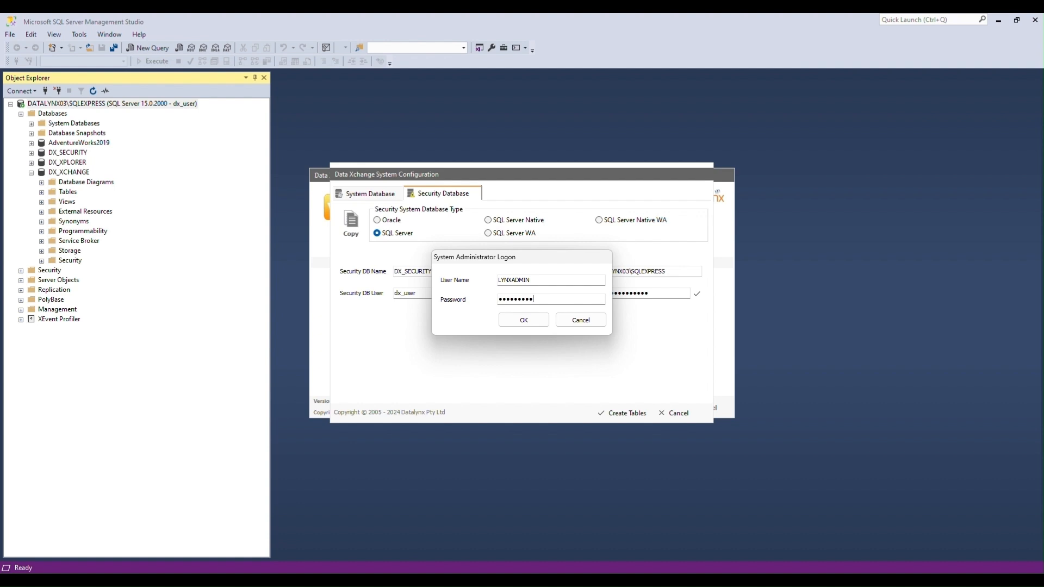
type("•••••")
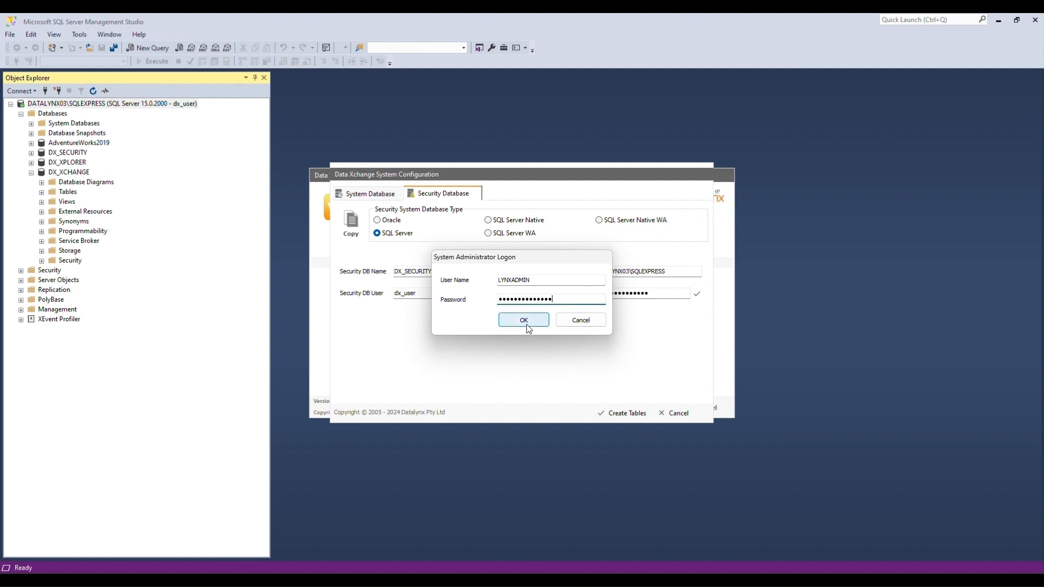
left_click(525, 324)
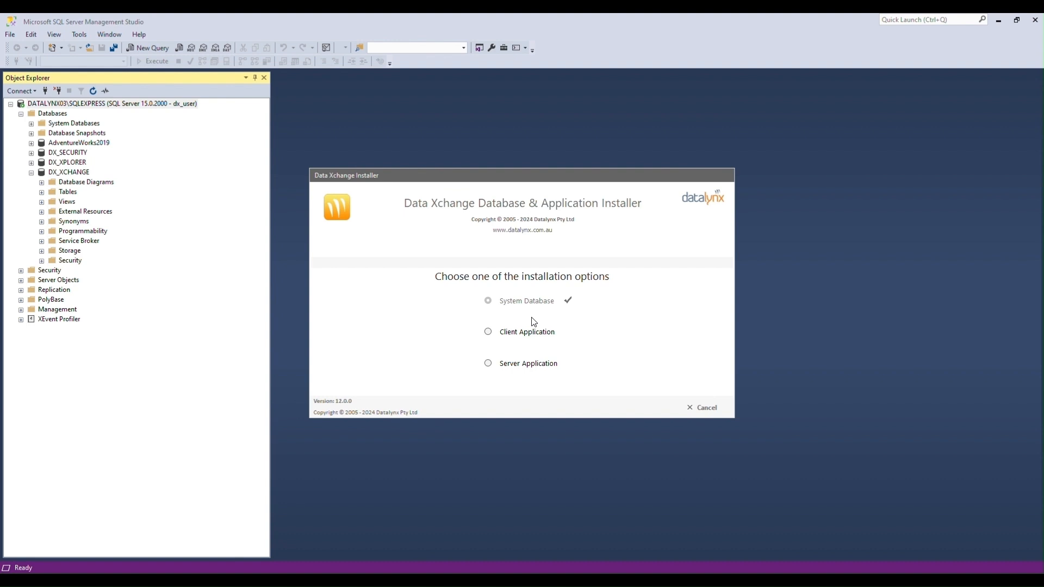
Install the Client Application after confirming and reviewing the Security Database settings.
left_click(488, 333)
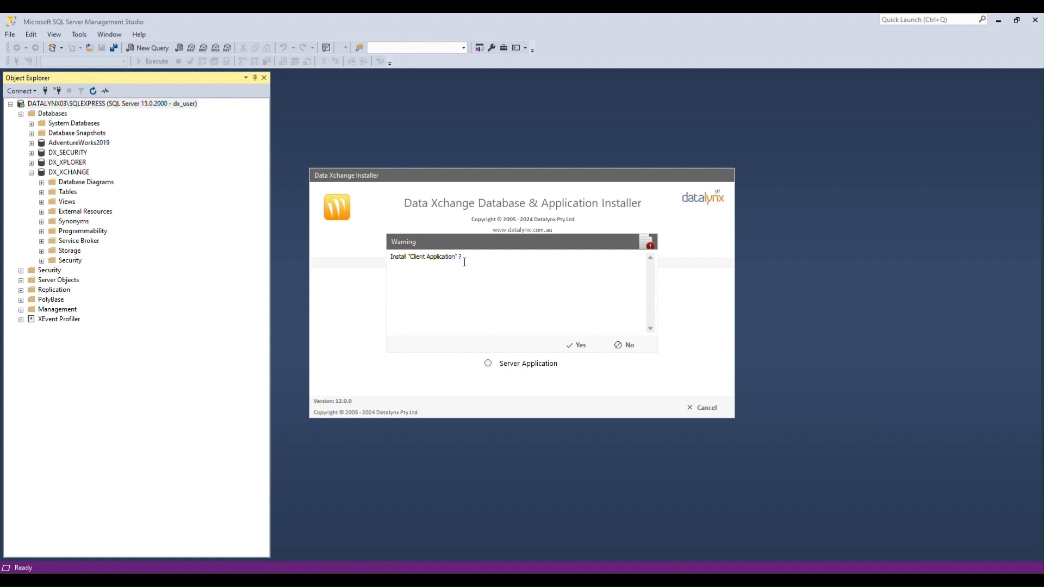
left_click(577, 346)
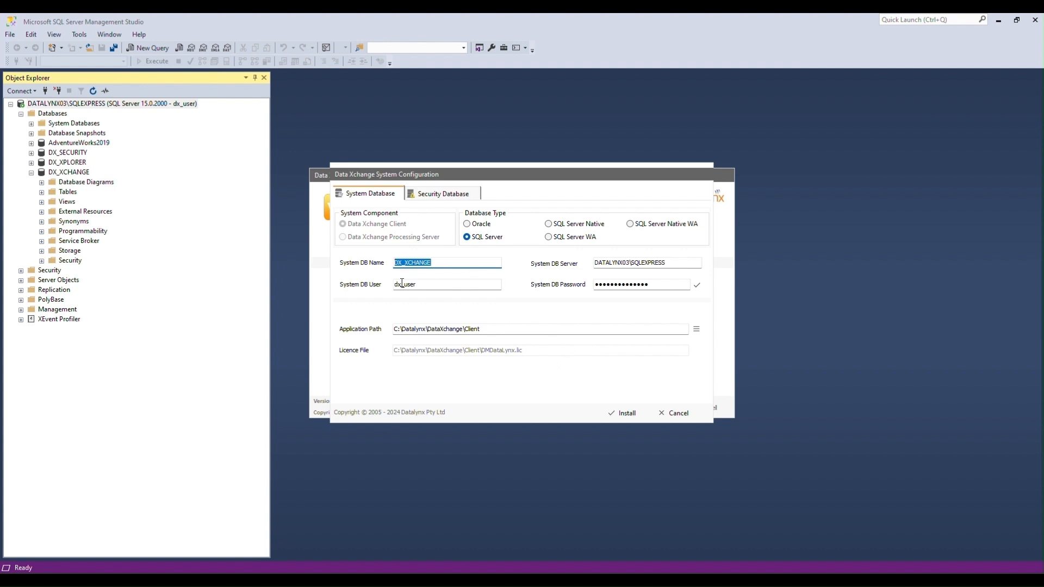
left_click(445, 195)
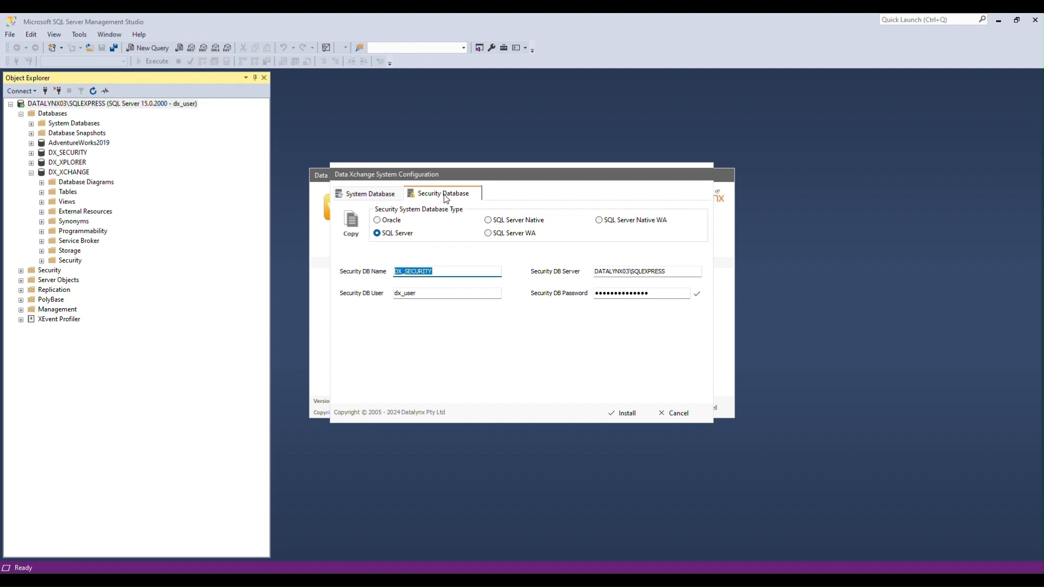
left_click(614, 416)
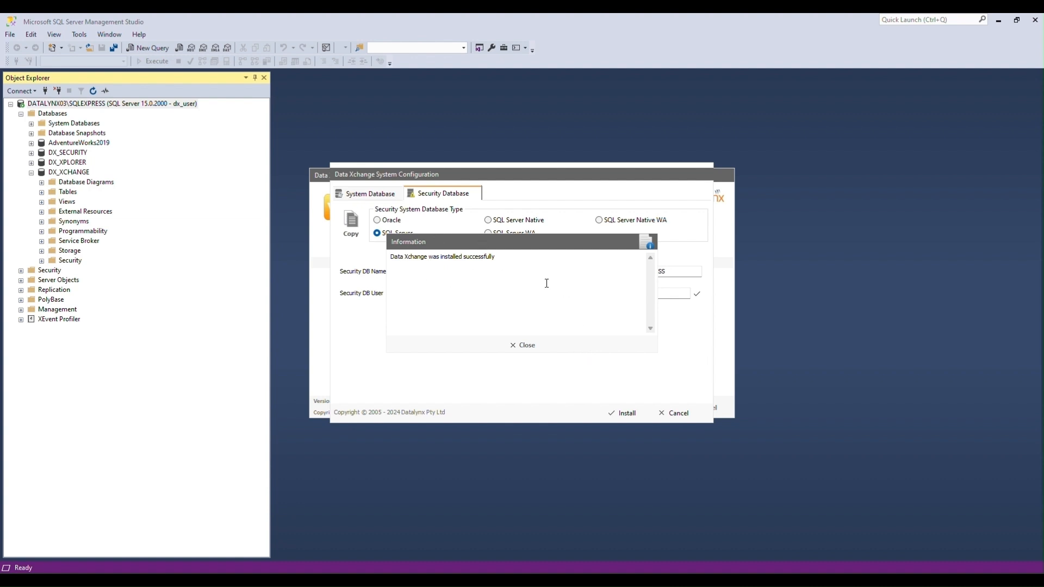
left_click(515, 345)
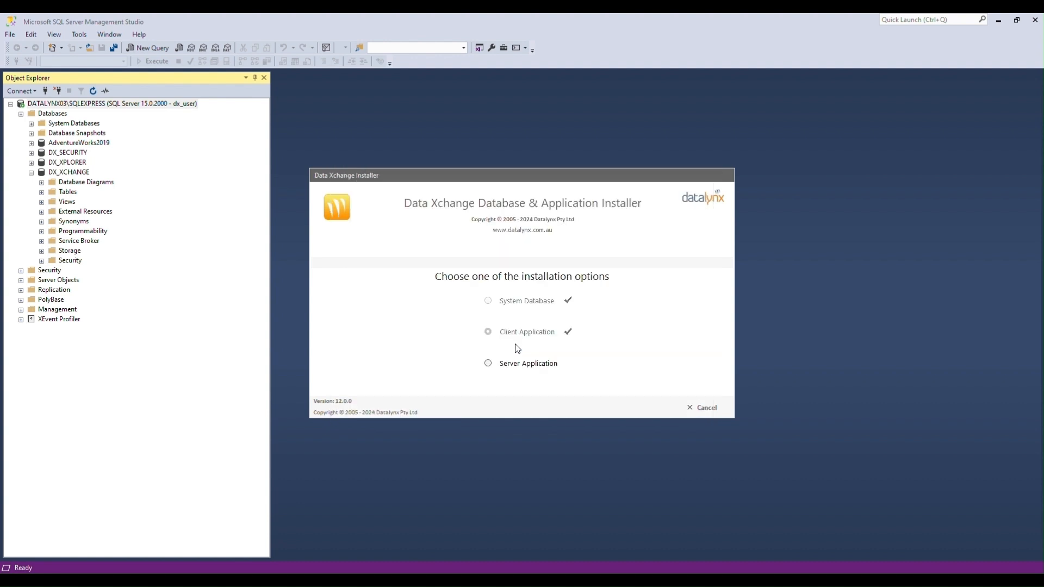
Start the Server Application install with SQL Server database DX_XCHANGE and user dx_user.
left_click(489, 366)
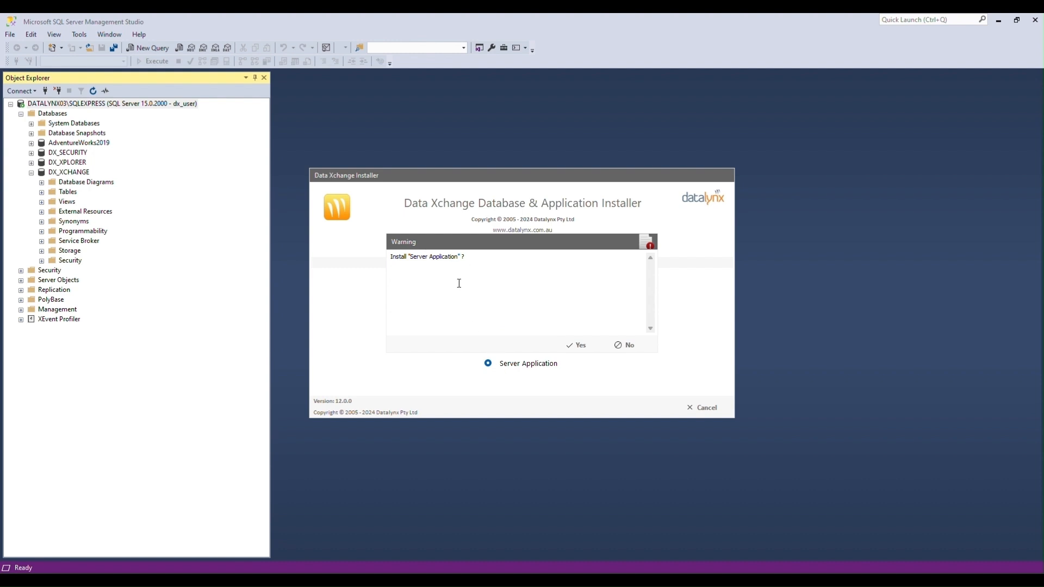
left_click(572, 347)
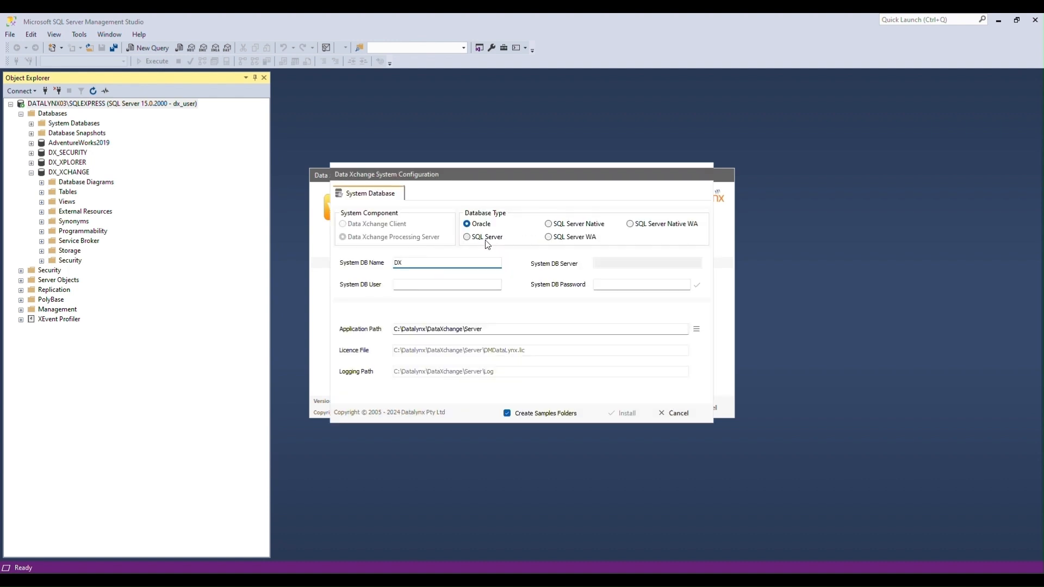
left_click(467, 237)
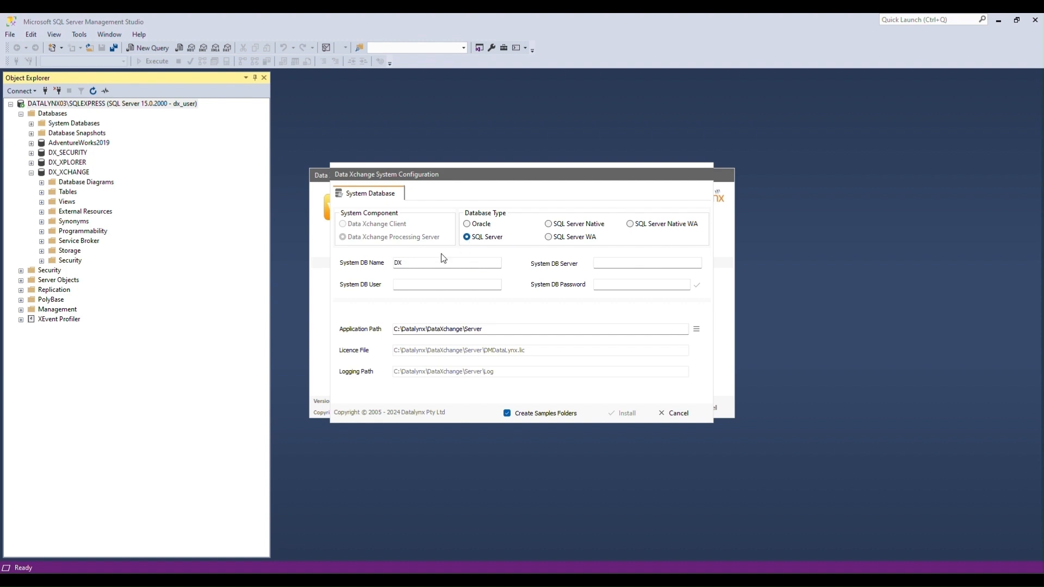
left_click(424, 267)
type("DX_XCHANGE")
left_click(410, 286)
type("dx_user")
Enter server DATALYNX03\SQLEXPRESS and the password, then test the connection successfully.
left_click(617, 263)
key("ctrl+v")
left_click(623, 286)
type("***********")
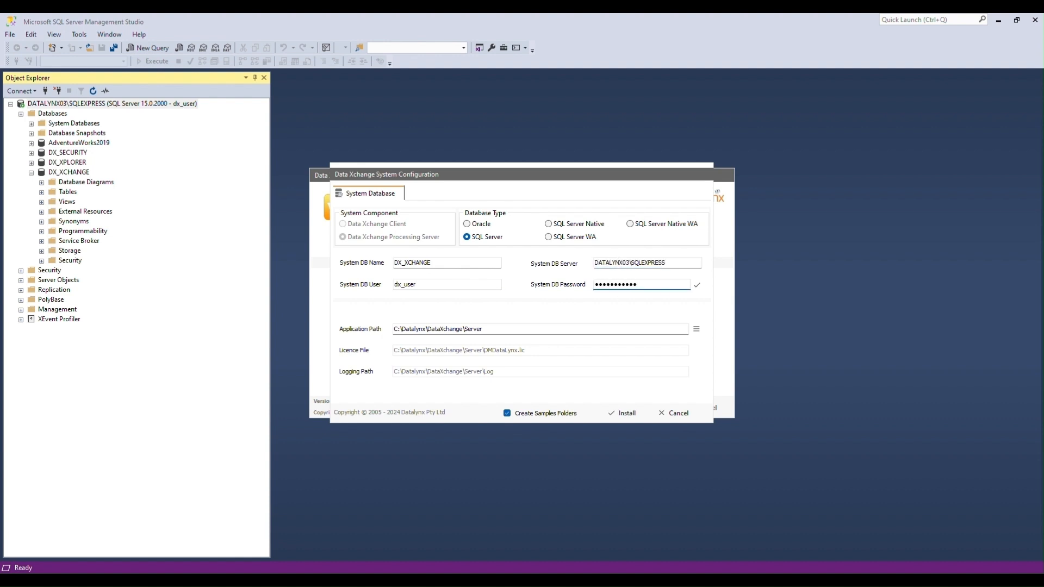
left_click(698, 286)
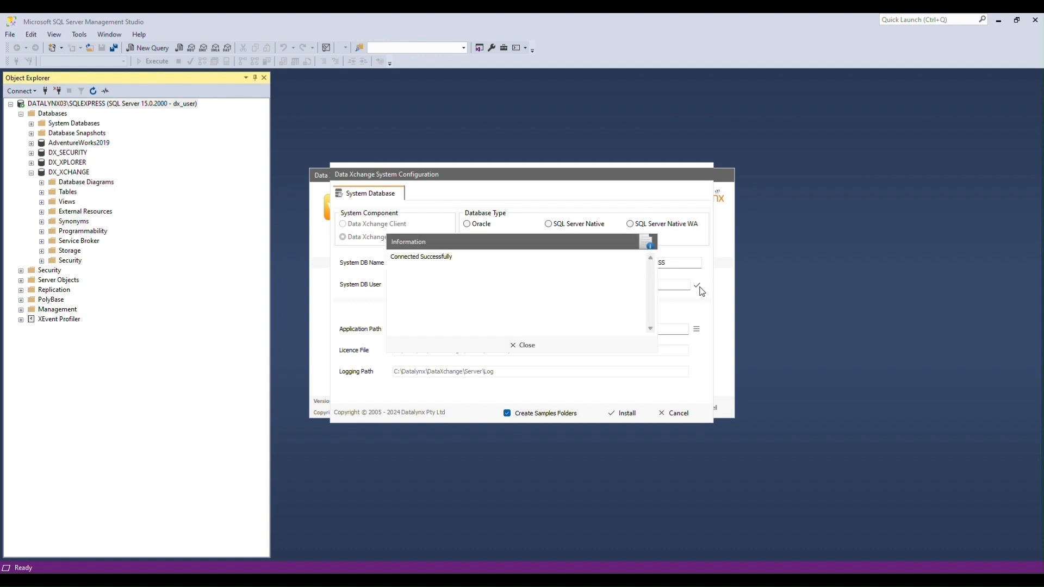
left_click(519, 346)
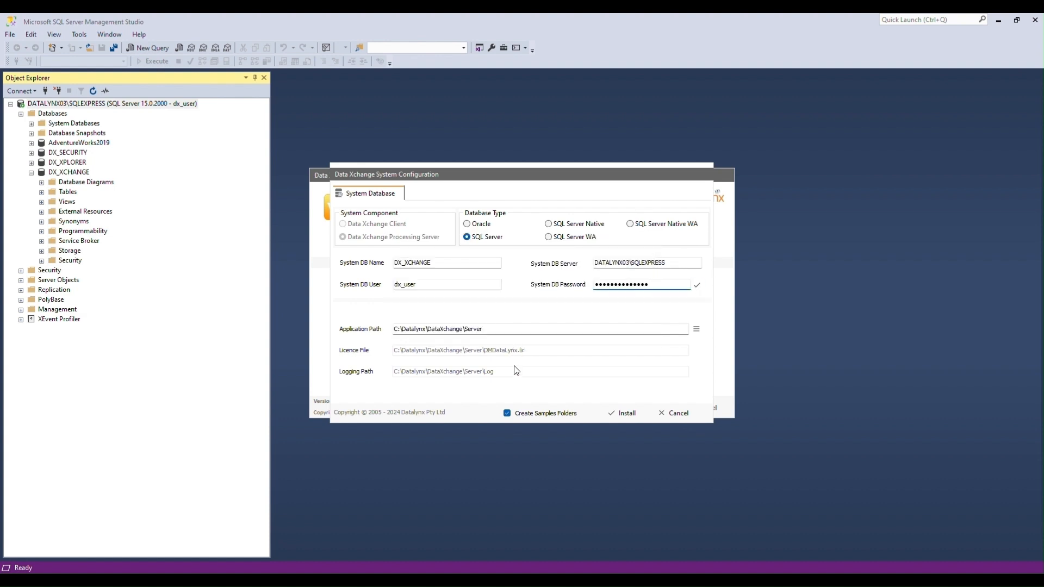
Install the server application and close the finished installer.
left_click(630, 418)
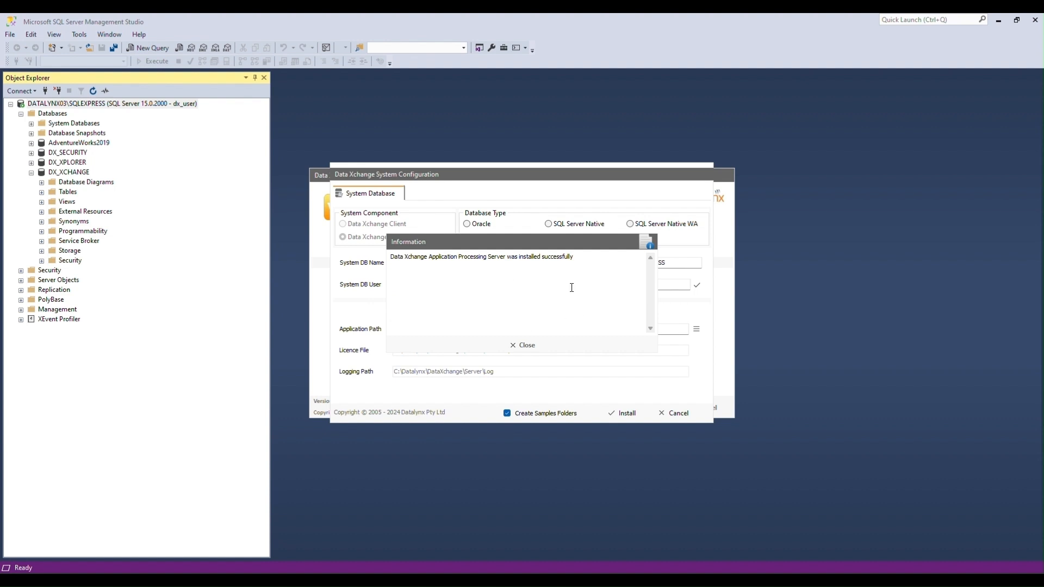
left_click(522, 345)
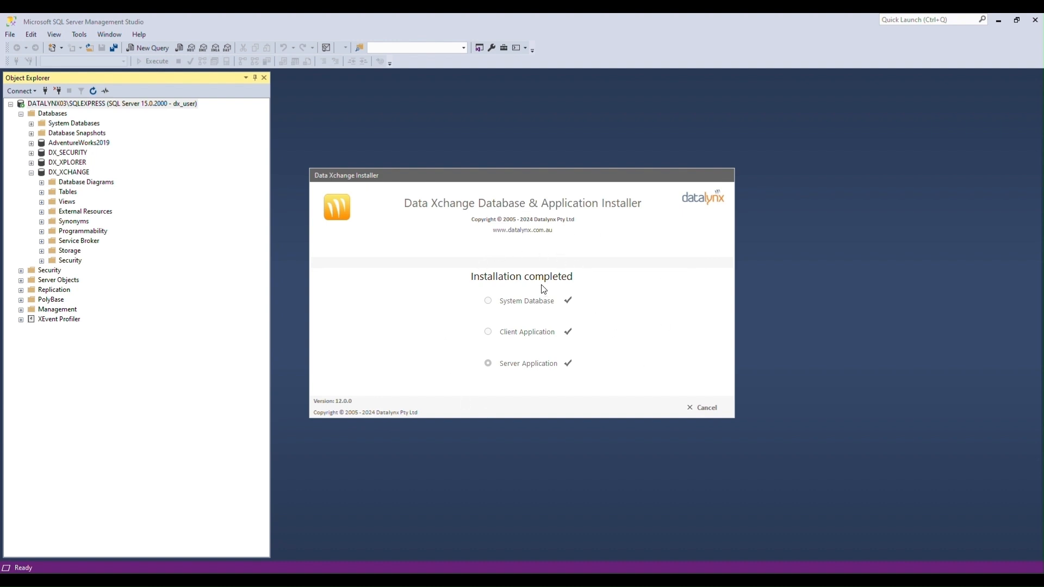
left_click(704, 409)
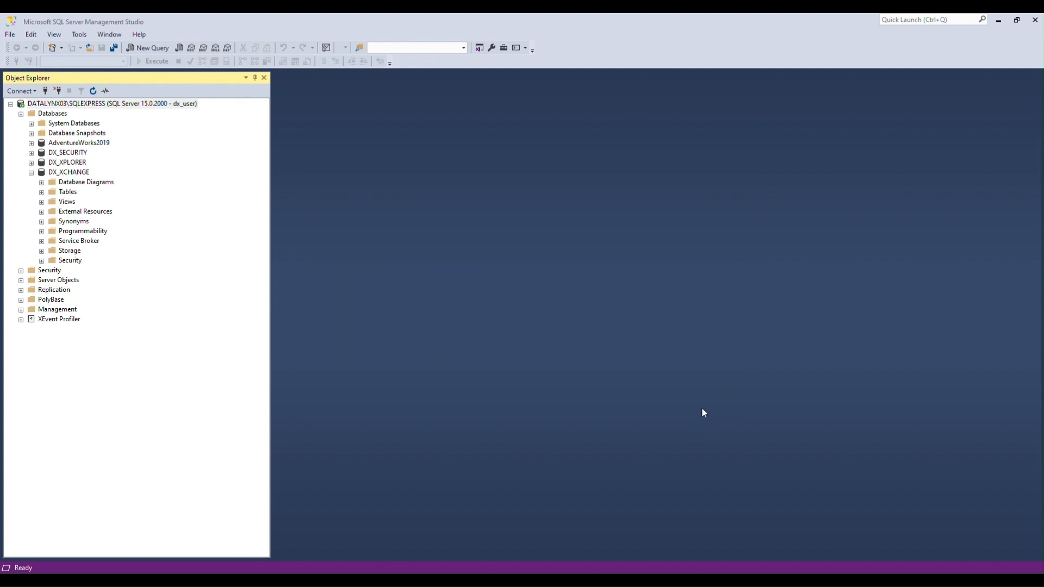
Launch Data Xchange via Start search 'xcha', dismiss the unregistered notice, and choose Register with Key.
key("super")
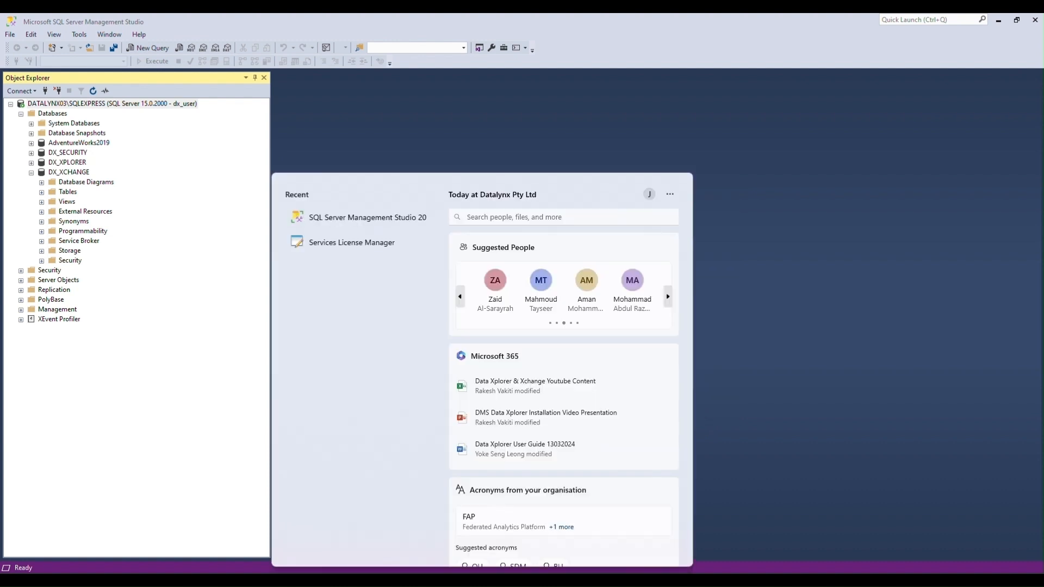
type("xcha")
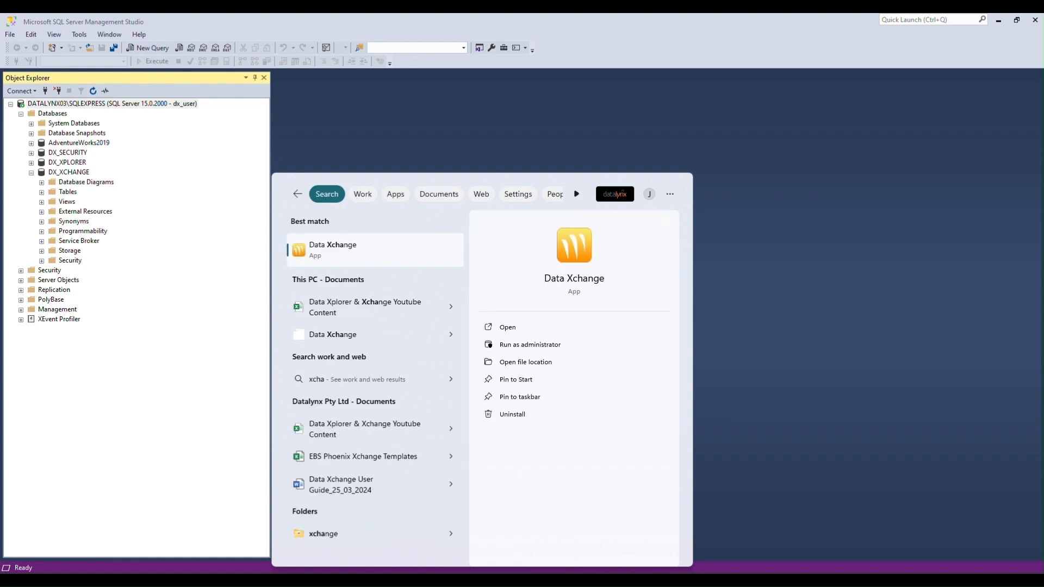
left_click(330, 251)
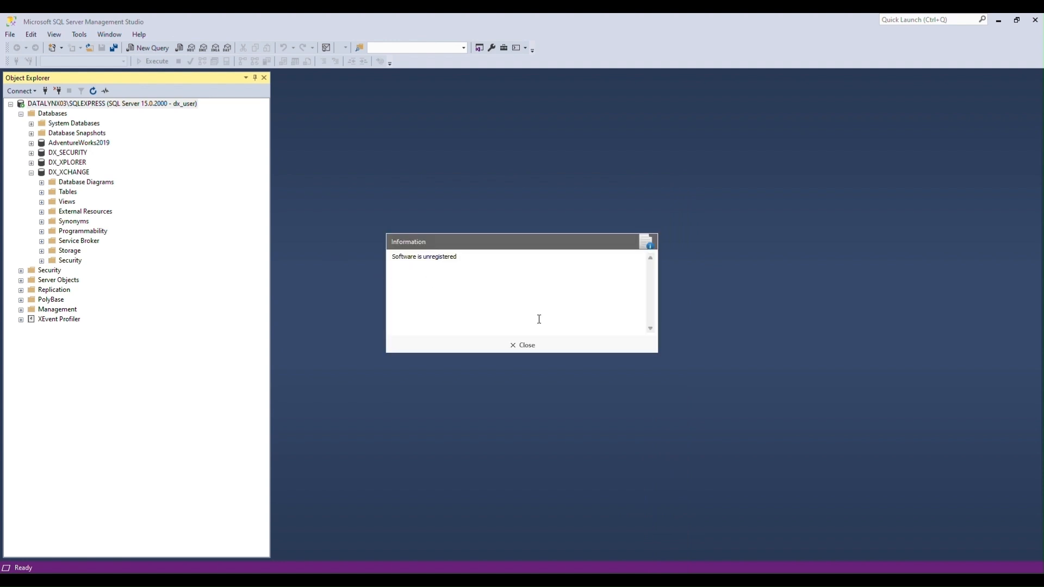
left_click(537, 351)
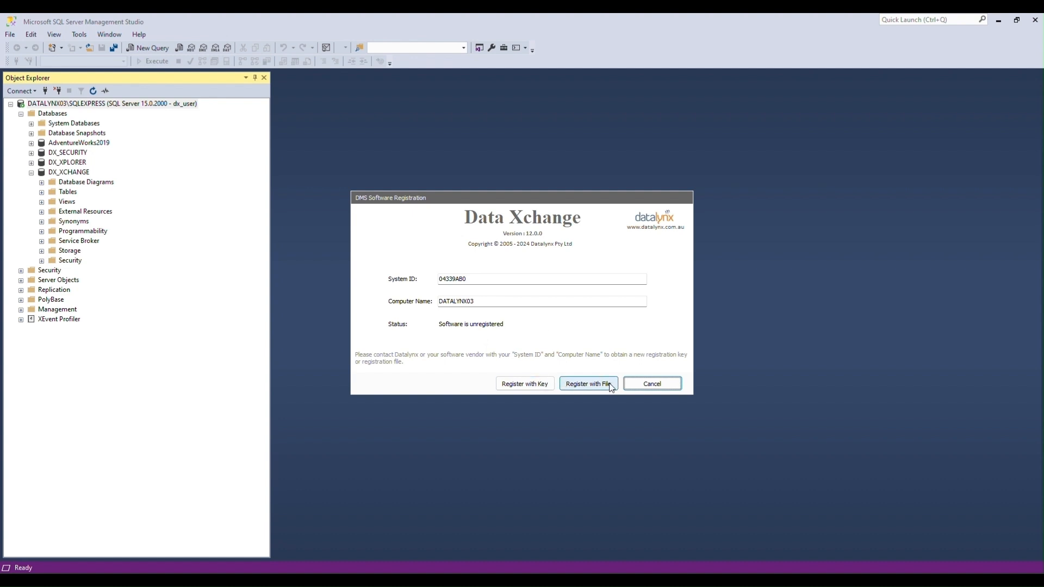
left_click(524, 383)
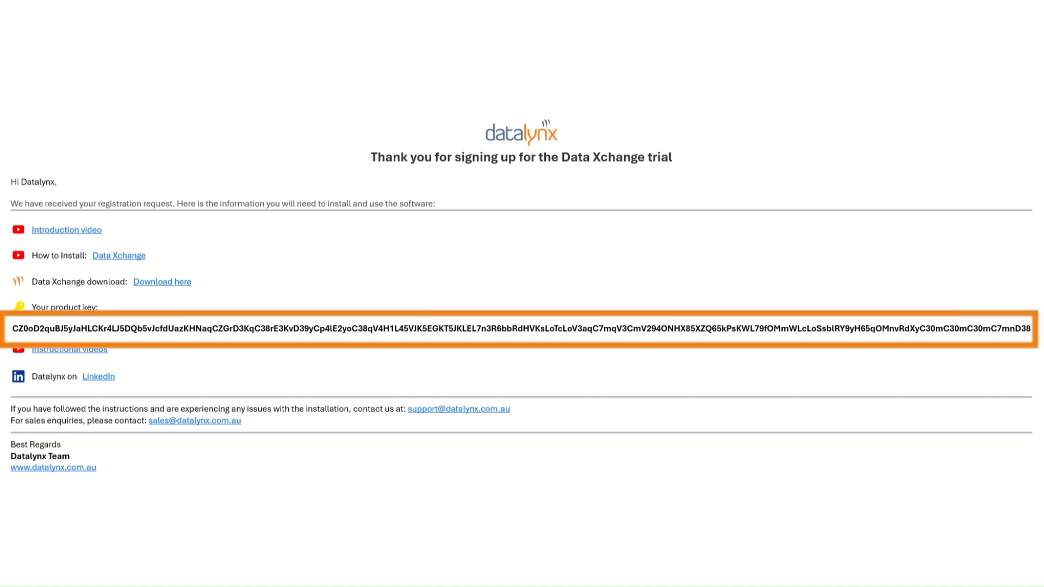
Paste the product key and register the 10/05/2024–9/06/2024 trial licence.
key("ctrl+v")
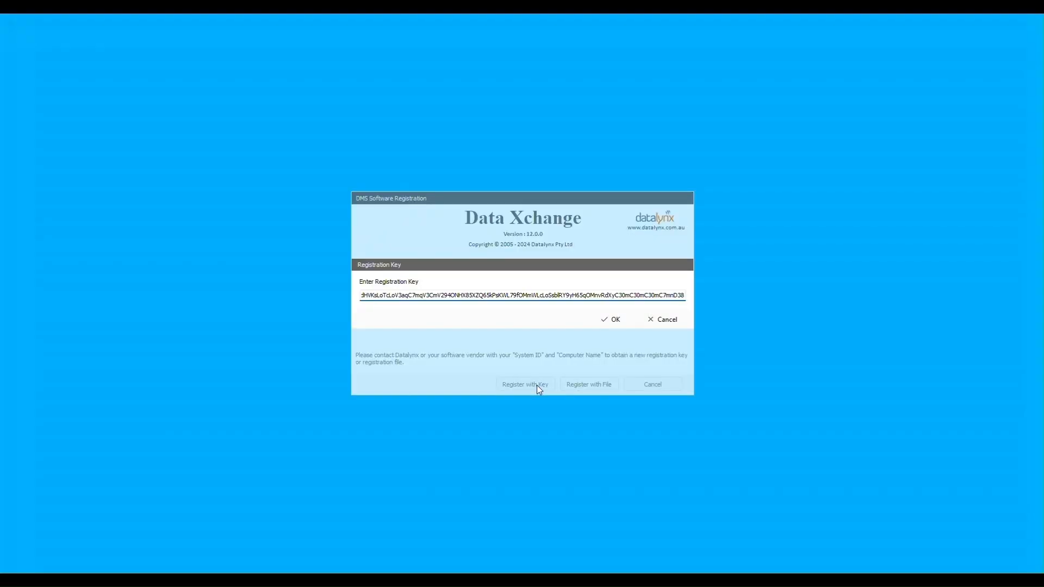
left_click(611, 320)
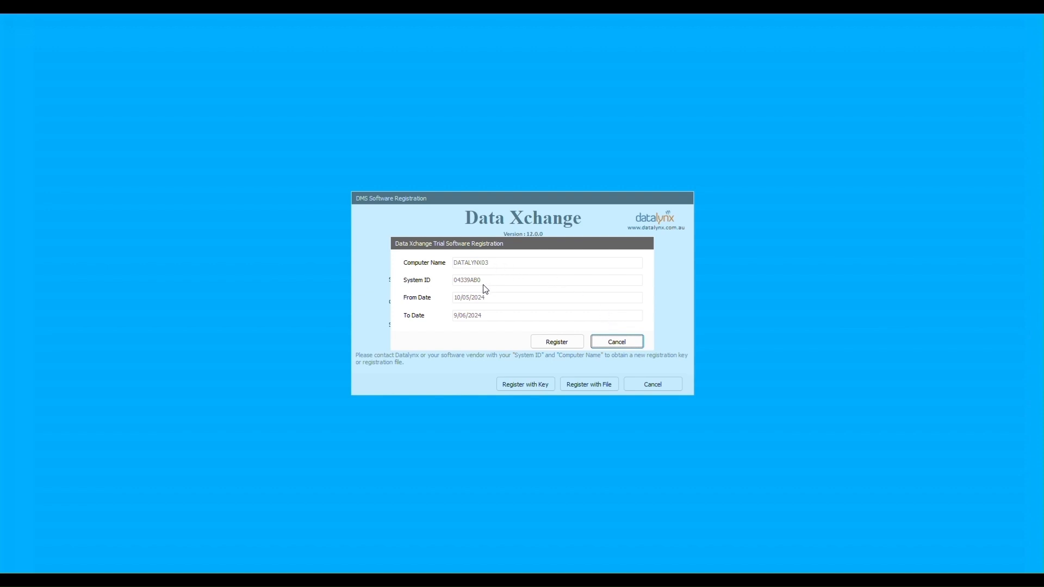
left_click(562, 344)
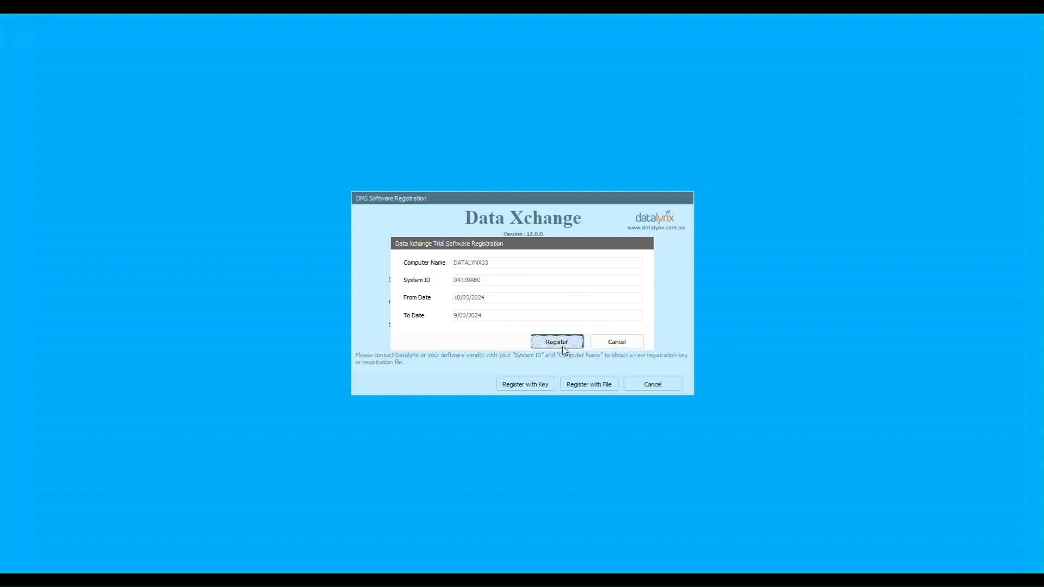
Enter the administrator user name and password in the login dialog.
type("Lynxadmin")
key("Tab")
type("•••")
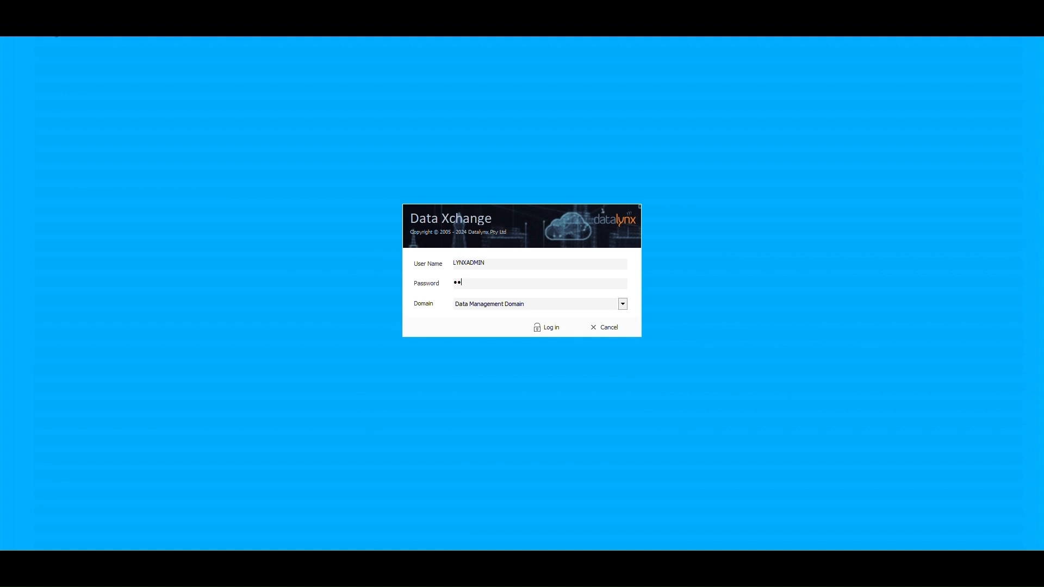
type("••••••••••")
Log in to Data Xchange and wait for the main window with its empty Templates list.
key("Return")
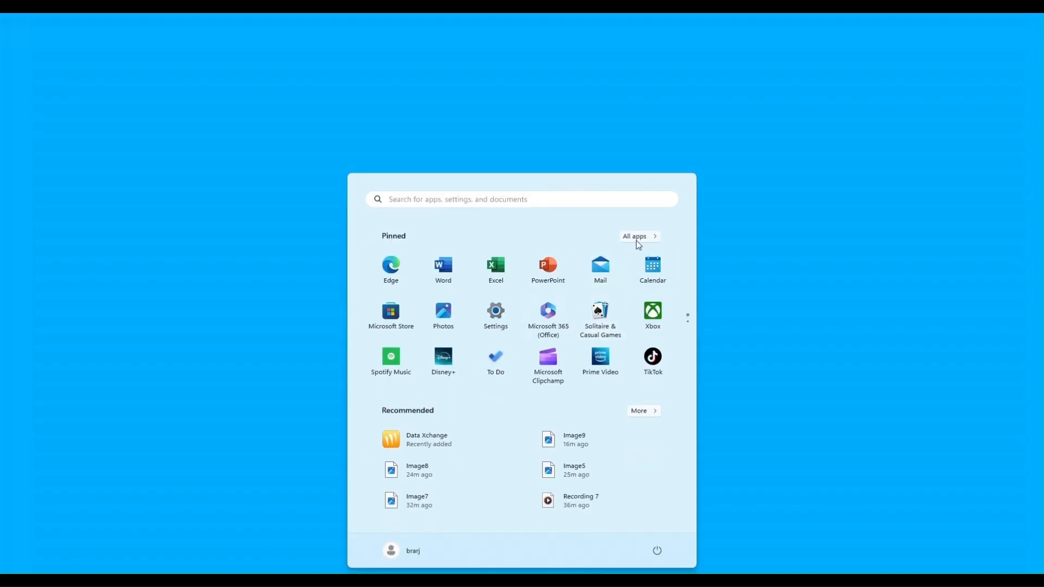
Expand the Datalynx Data Xchange program group in the Start menu's All apps list.
left_click(636, 237)
scroll(506, 401, "down", 10)
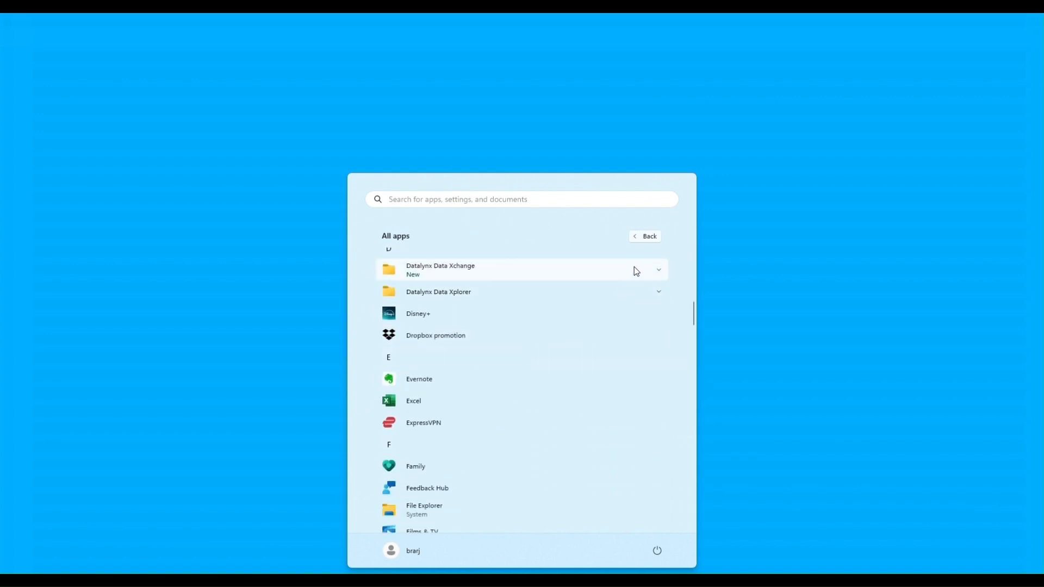
left_click(636, 271)
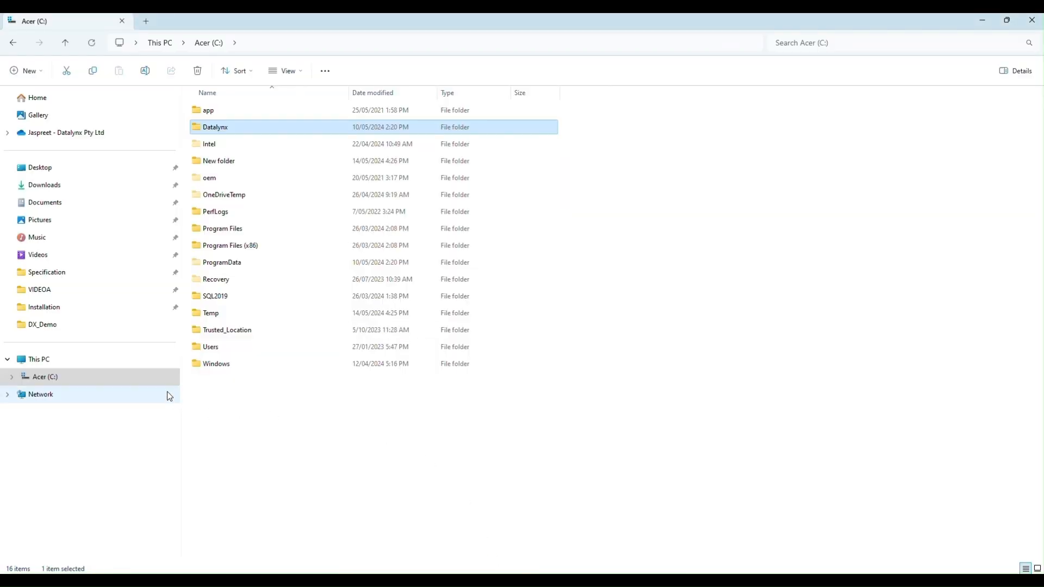
Run DXchangeSvrReg from C:\Datalynx\DataXchange\Server to open Server Registration.
double_click(259, 128)
double_click(248, 113)
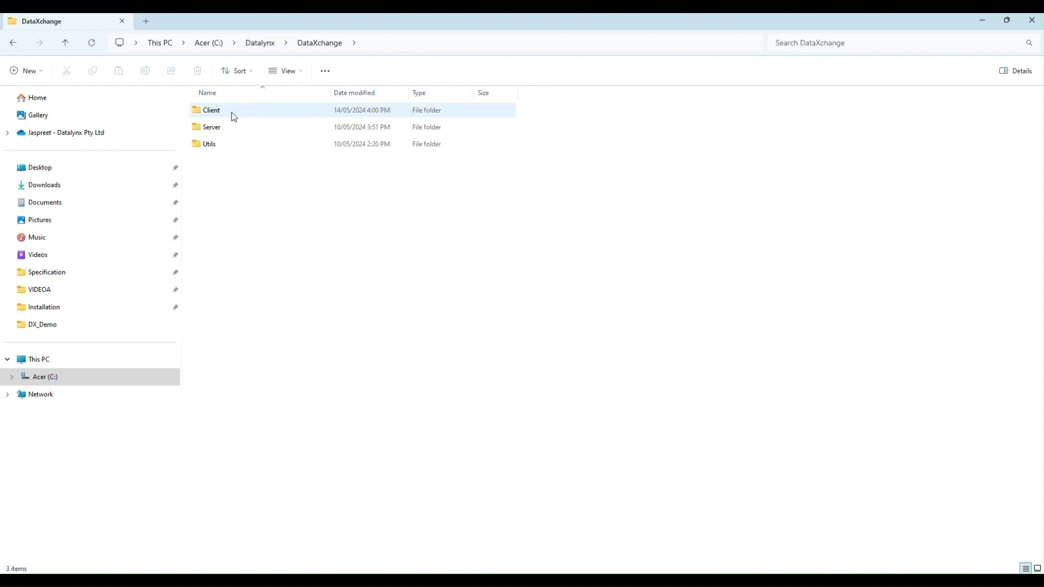
double_click(228, 130)
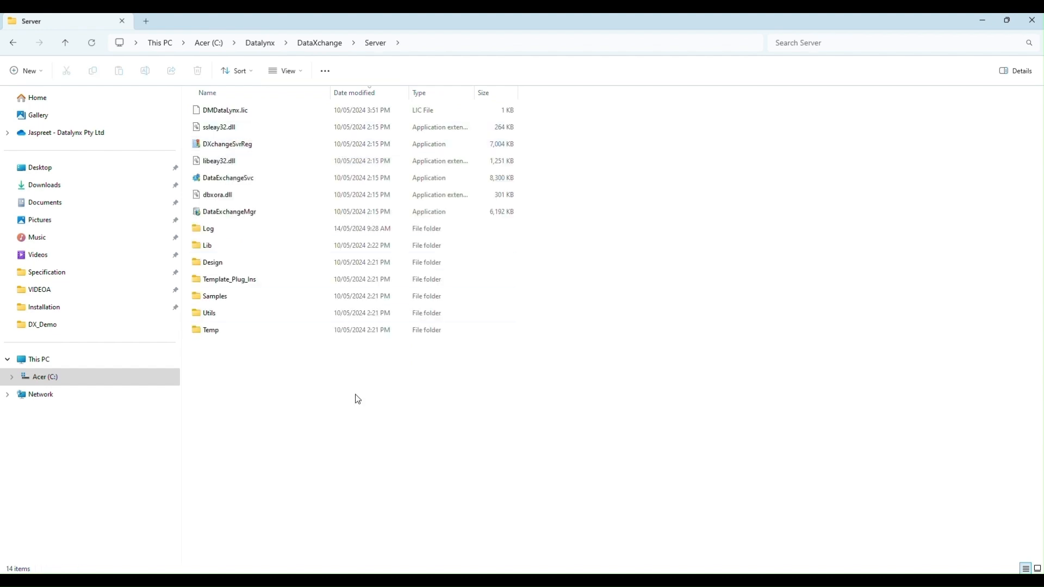
double_click(258, 147)
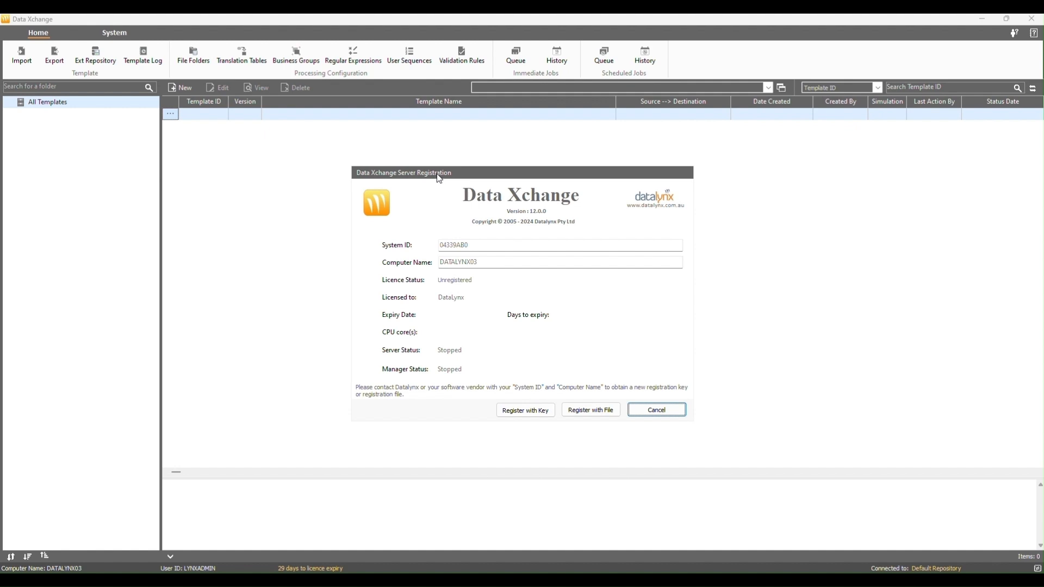
Register the server with the pasted trial product key.
left_click_drag(440, 179, 446, 178)
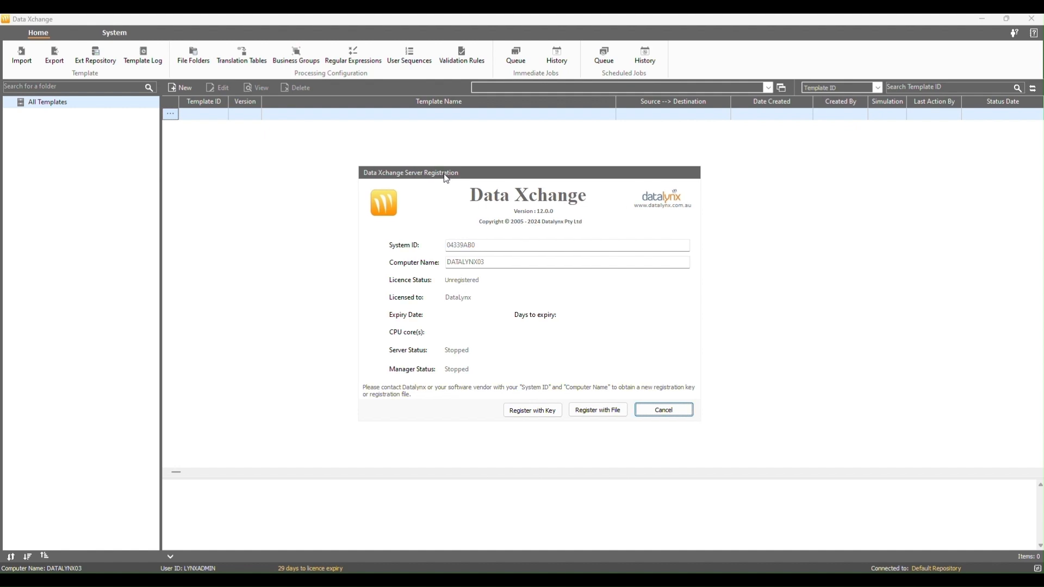
left_click(536, 414)
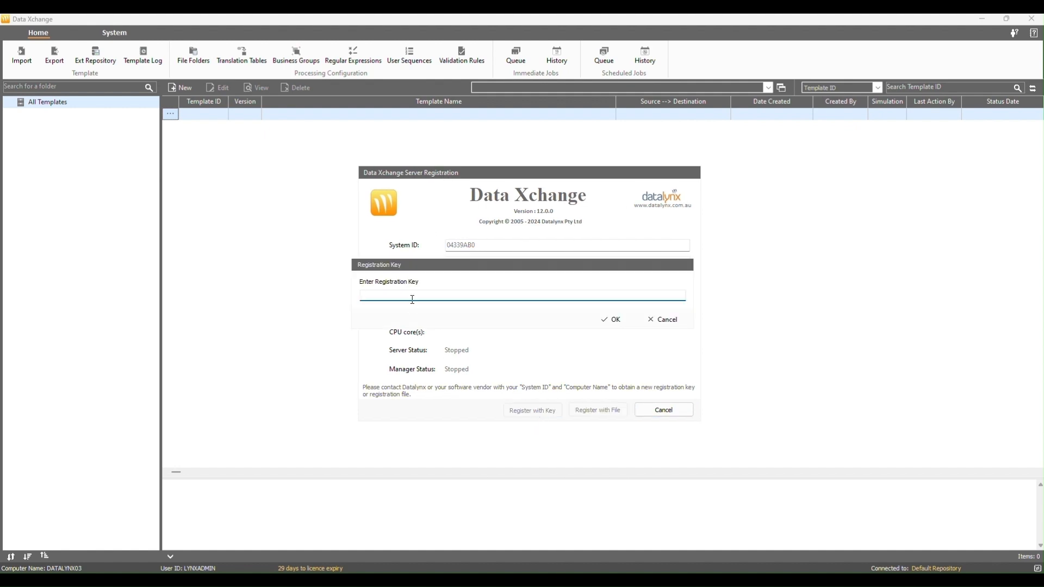
key("ctrl+v")
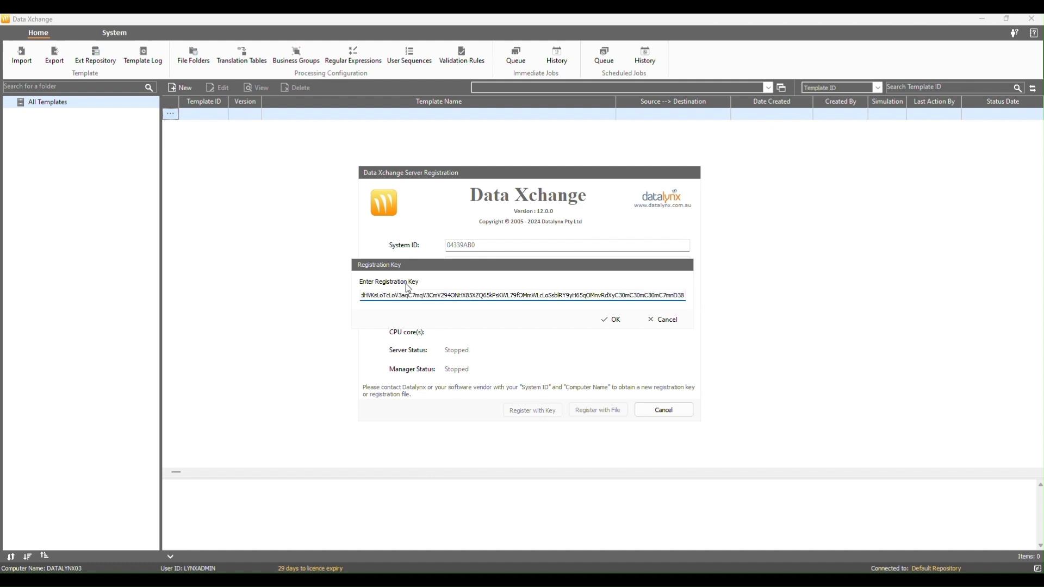
left_click(609, 320)
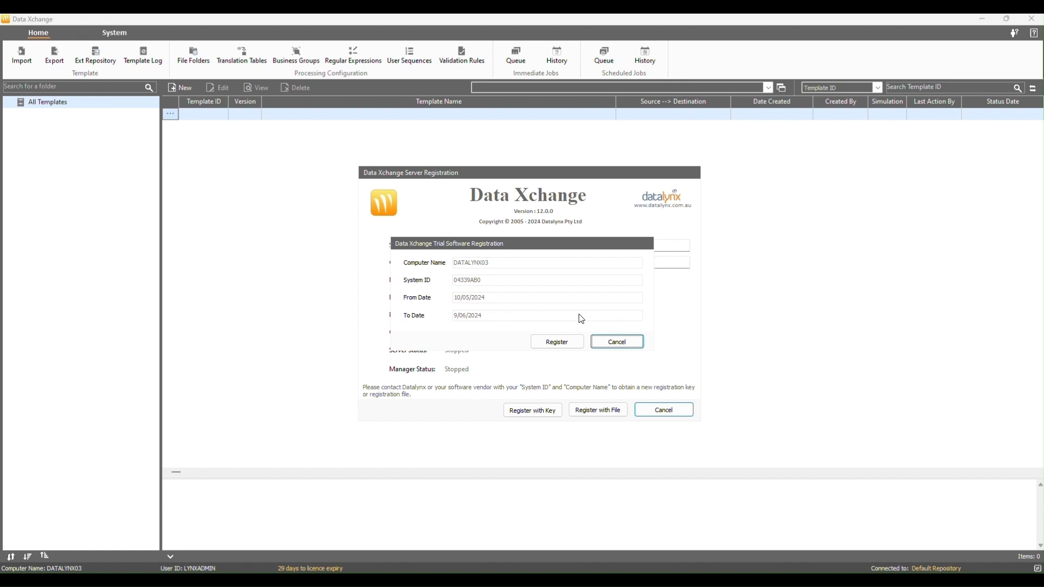
left_click(557, 342)
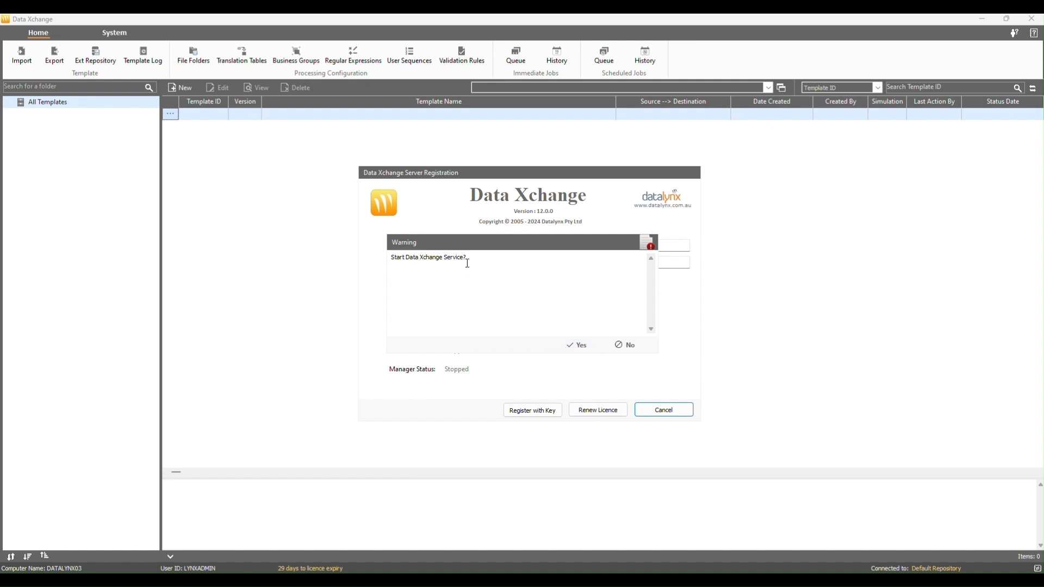
Agree to start the Data Xchange Server and Manager services, then close the registration dialog.
left_click(576, 346)
left_click(574, 347)
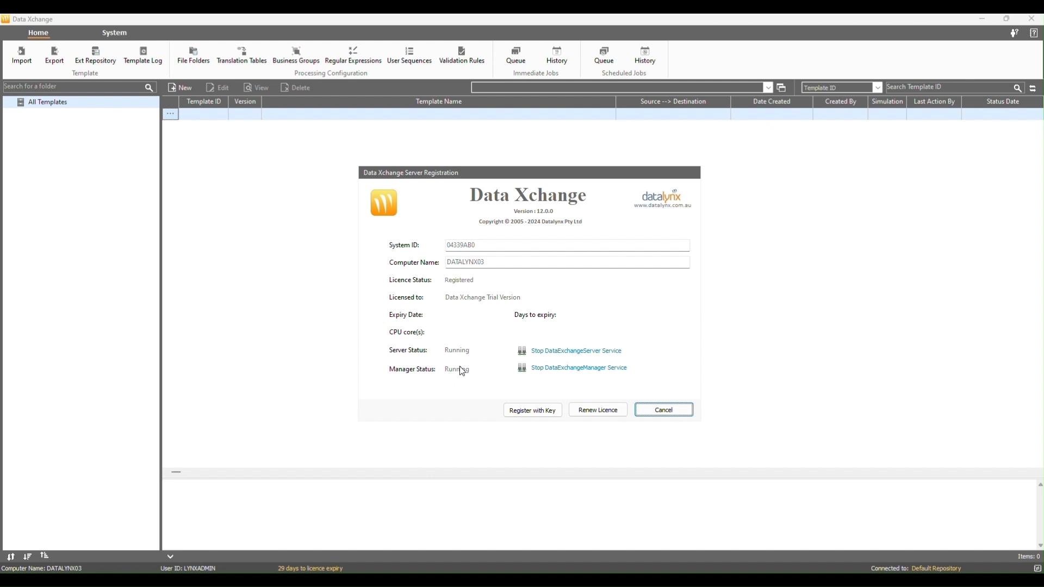
left_click(664, 410)
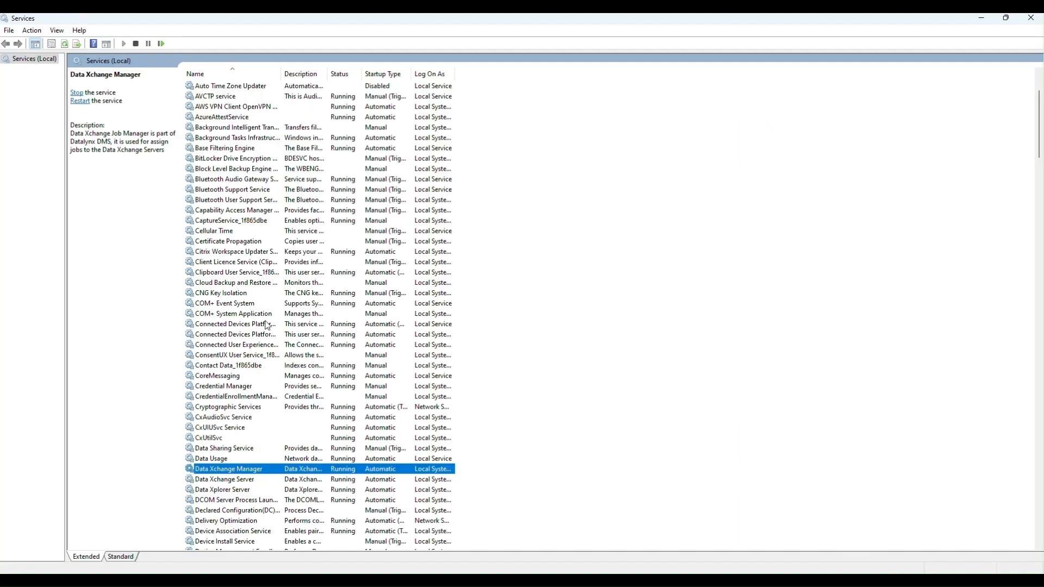
Confirm Data Xchange Server and Manager are Running in Services, then view the client's System > Registration details.
left_click(245, 481)
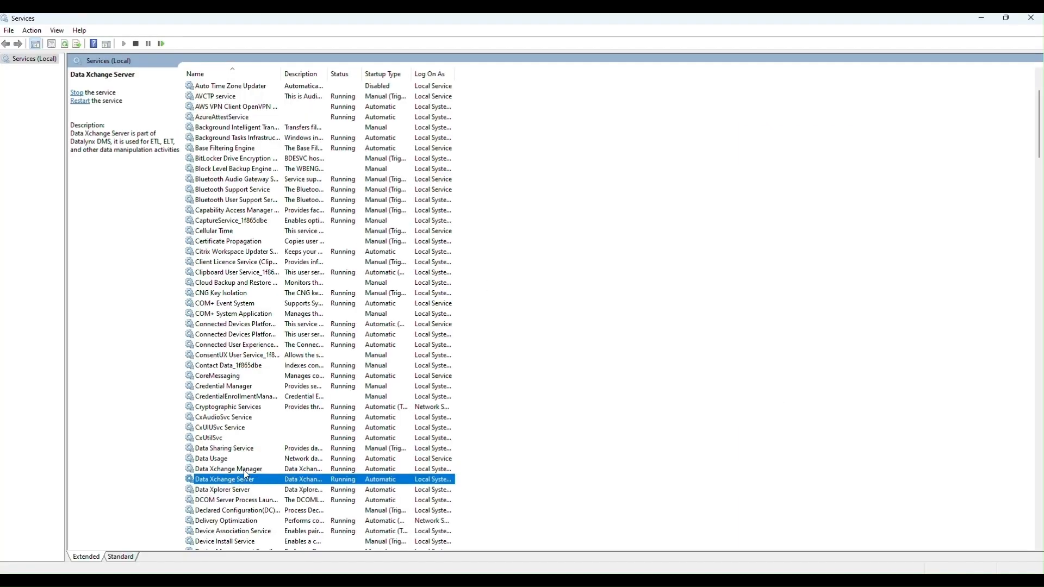
left_click(244, 470)
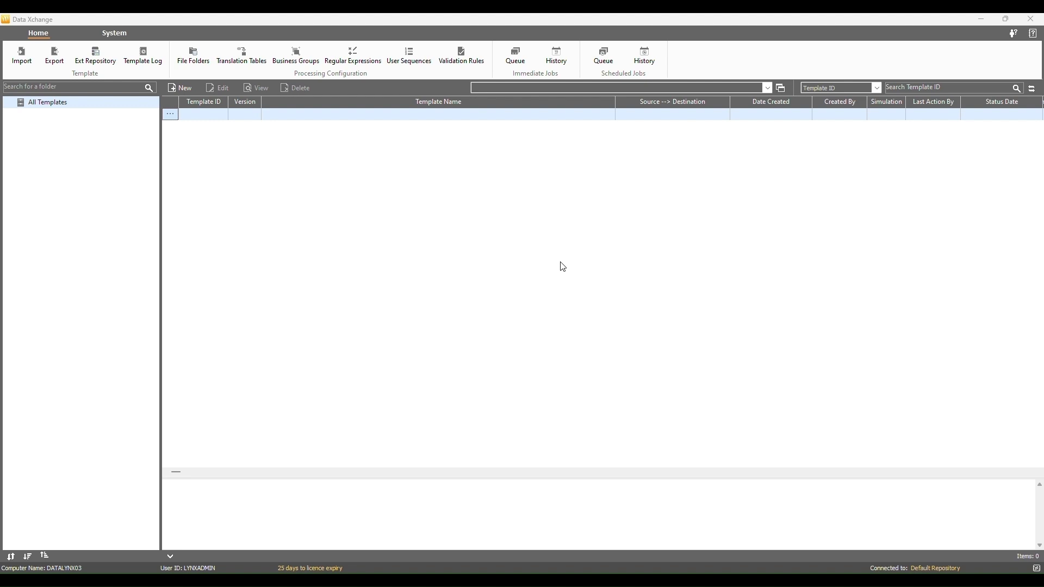
left_click(116, 34)
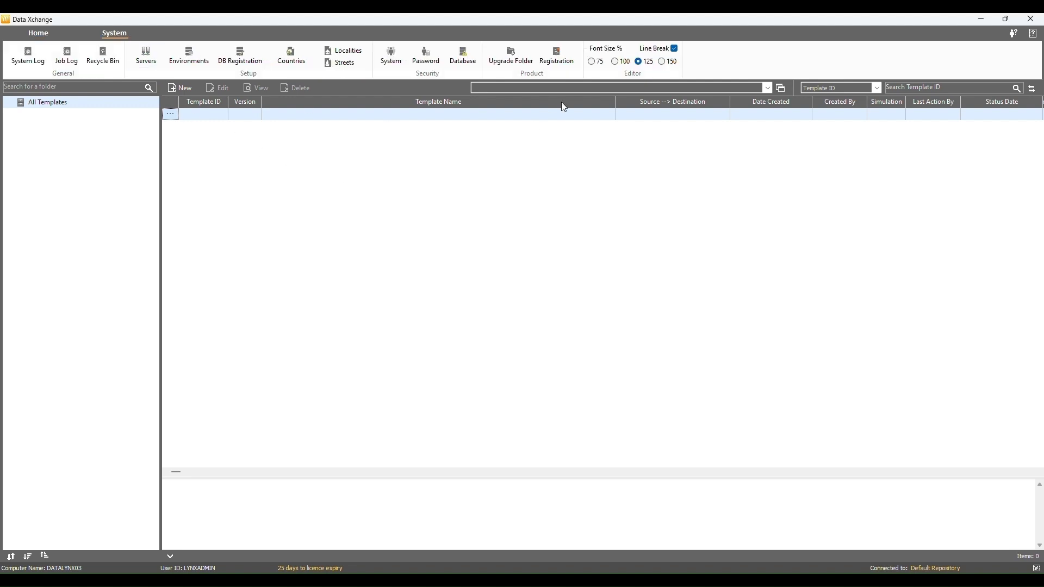
left_click(561, 60)
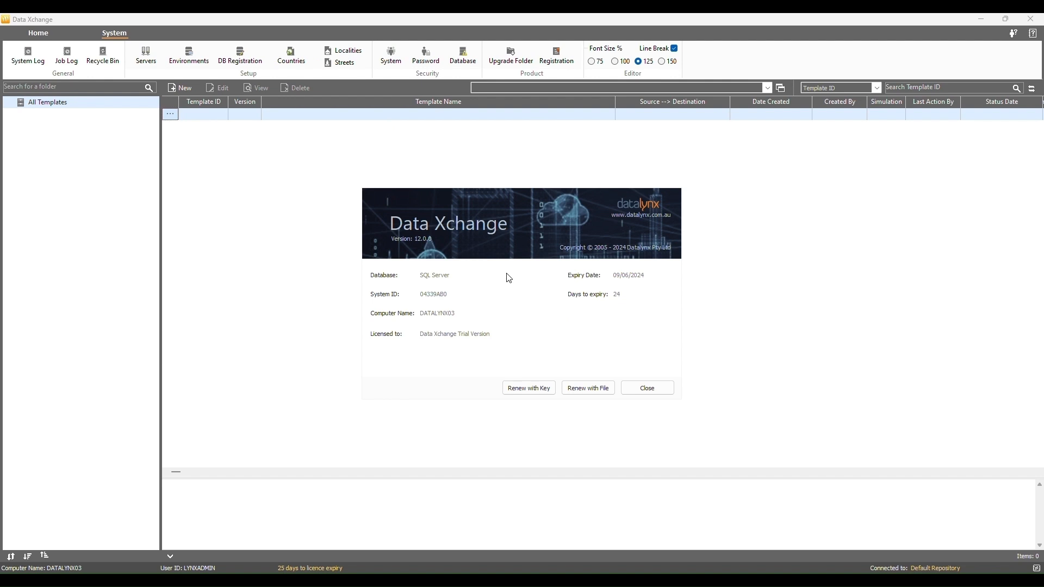